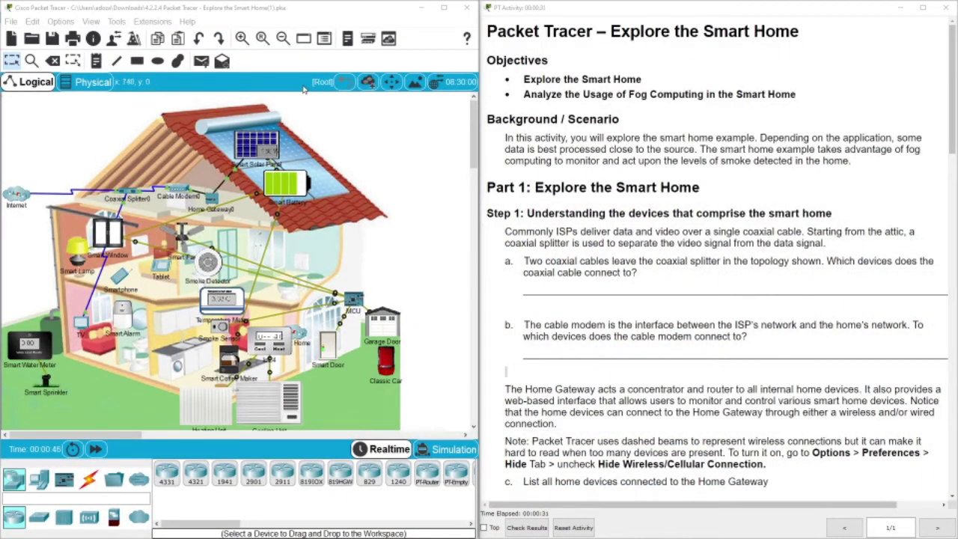
- Zoom out the logical workspace so the whole smart home topology fits in view
left_click(282, 40)
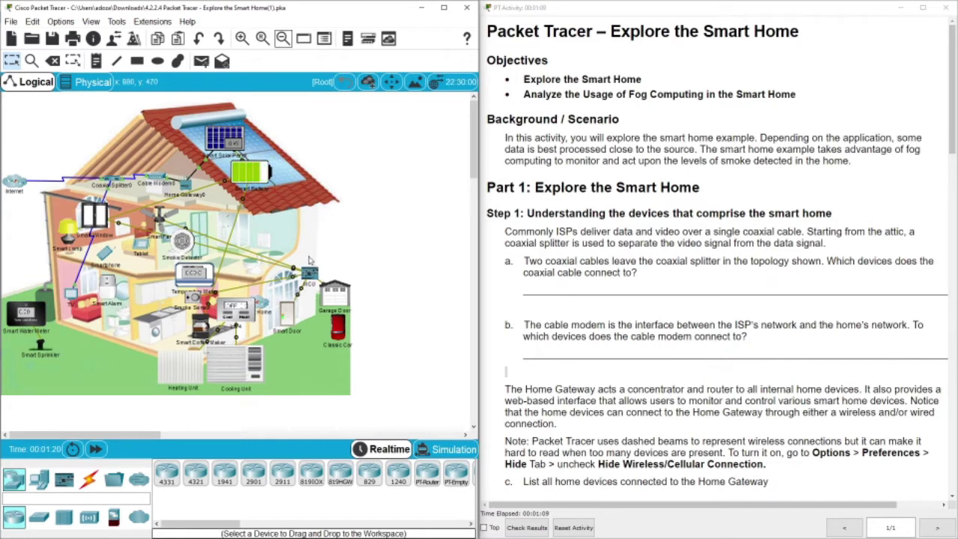
mouse_move(306, 291)
left_click(183, 184)
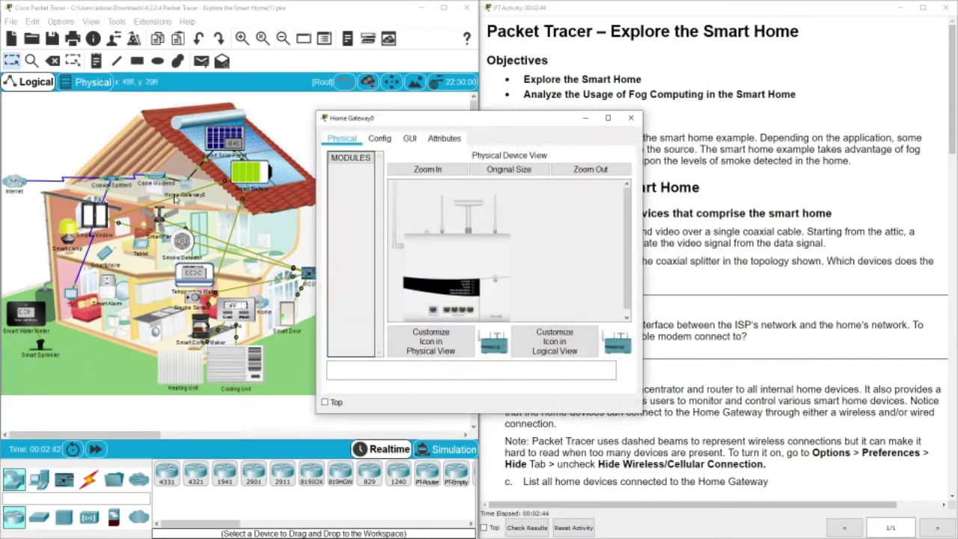
left_click(379, 138)
left_click(407, 139)
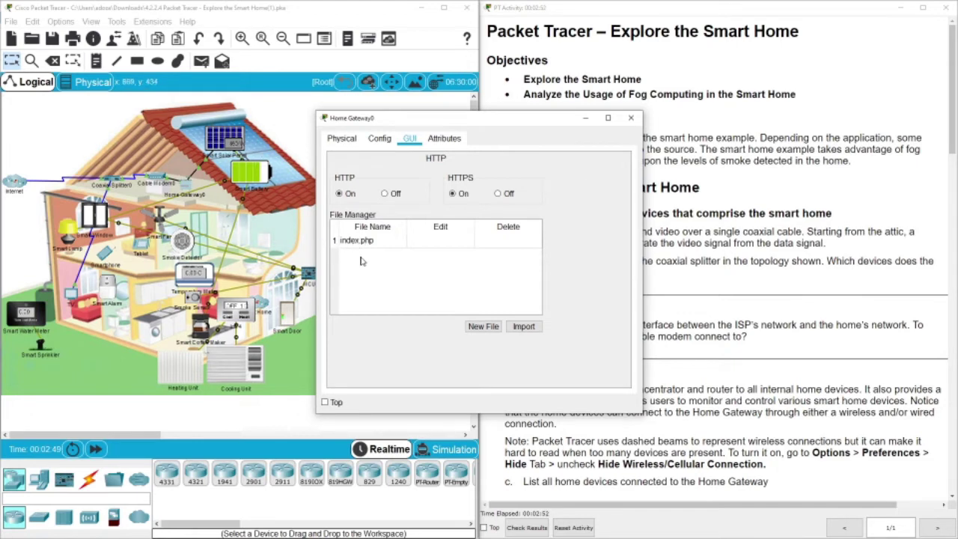
left_click(434, 142)
left_click(408, 140)
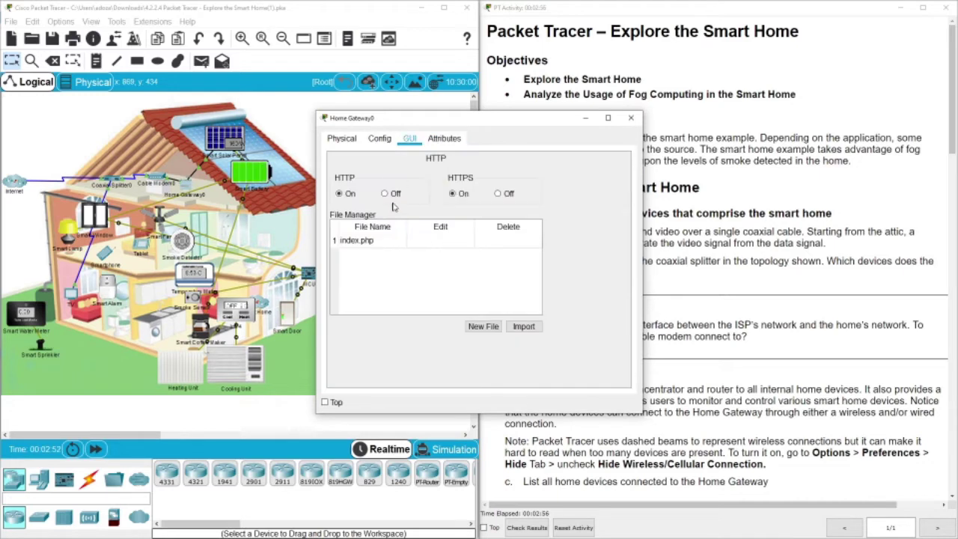
left_click(369, 239)
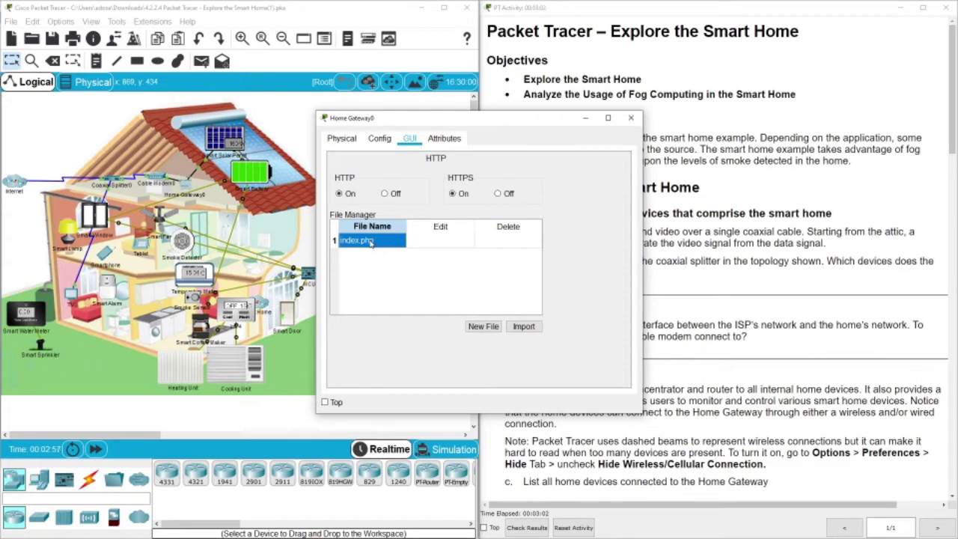
left_click(631, 118)
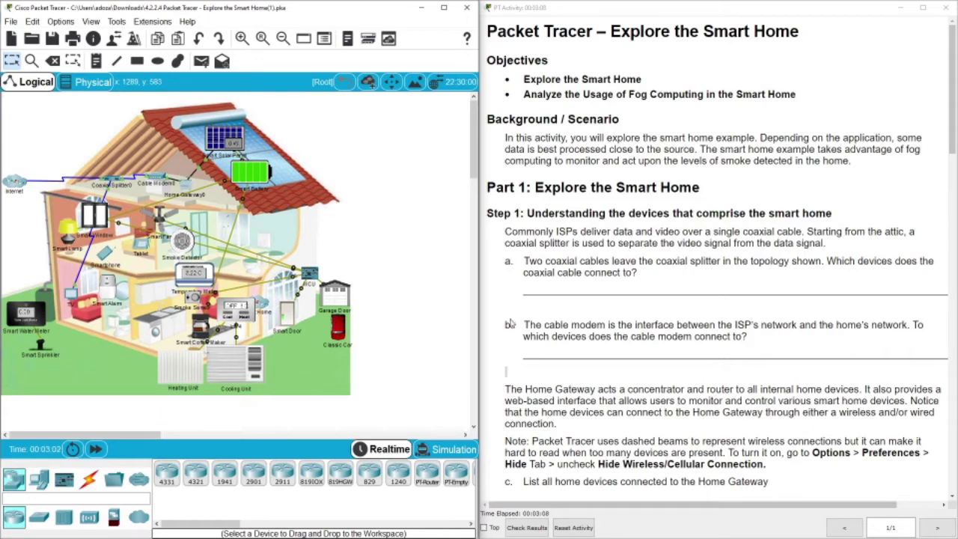
- Scroll the activity instructions down to Part 1, Step 2: Interacting With the Smart Home
scroll(632, 253, "down", 4)
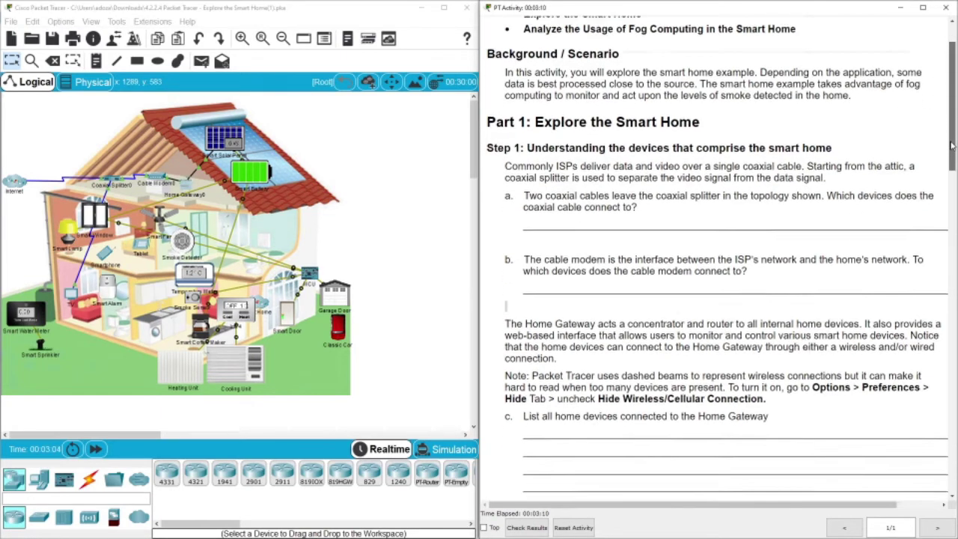
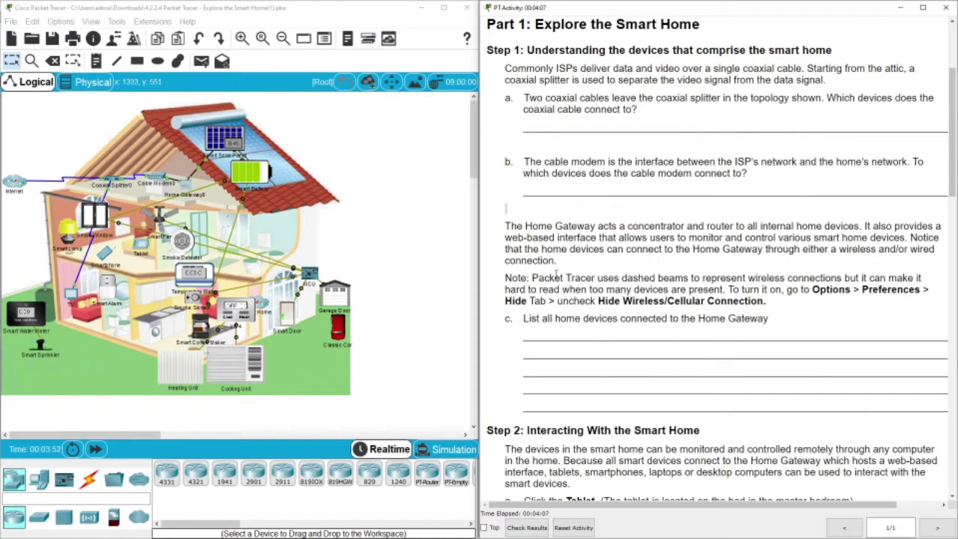
- Open the Options menu while the Smart Home topology and Part 1 instructions are showing
left_click(65, 24)
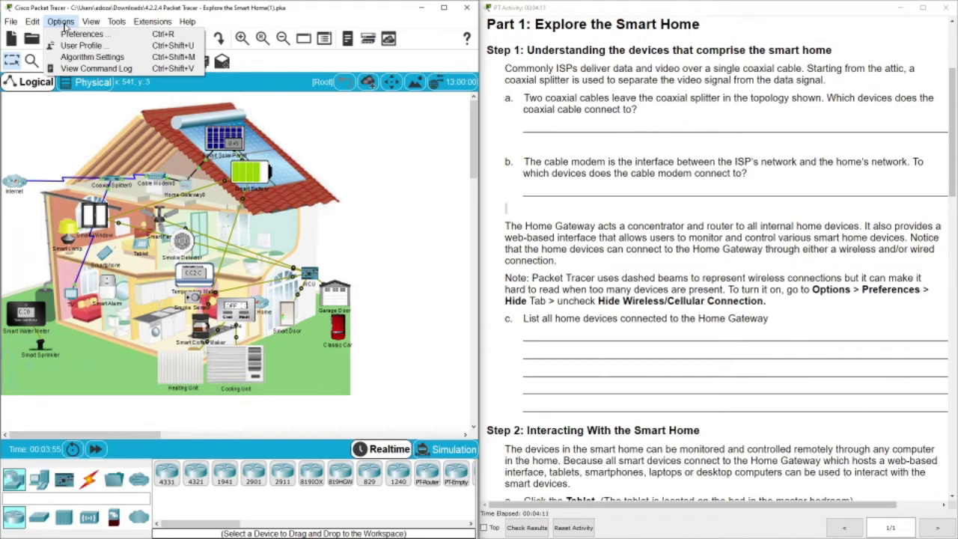
- In Preferences' Hide tab, show the wireless connections, then hide them again and close the dialog
left_click(75, 33)
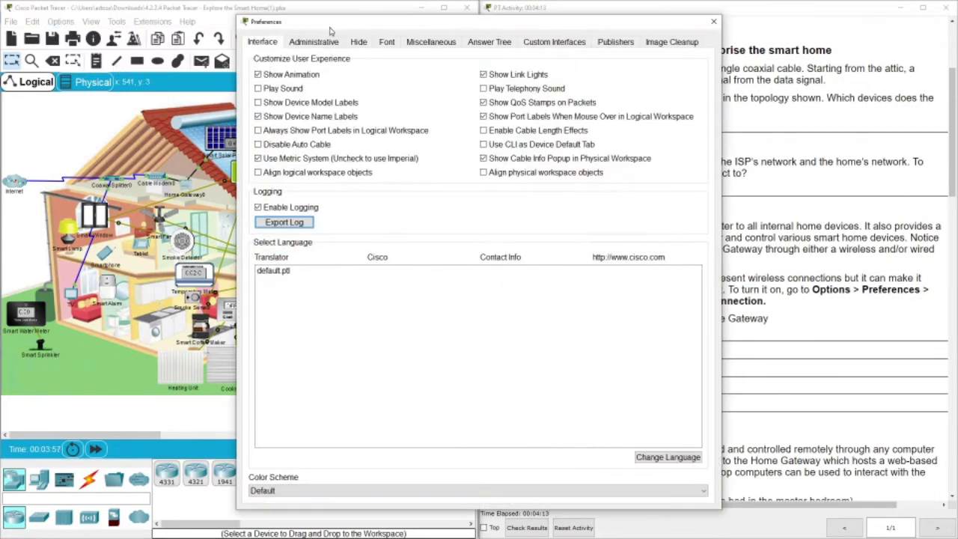
left_click_drag(330, 22, 175, 13)
left_click(188, 29)
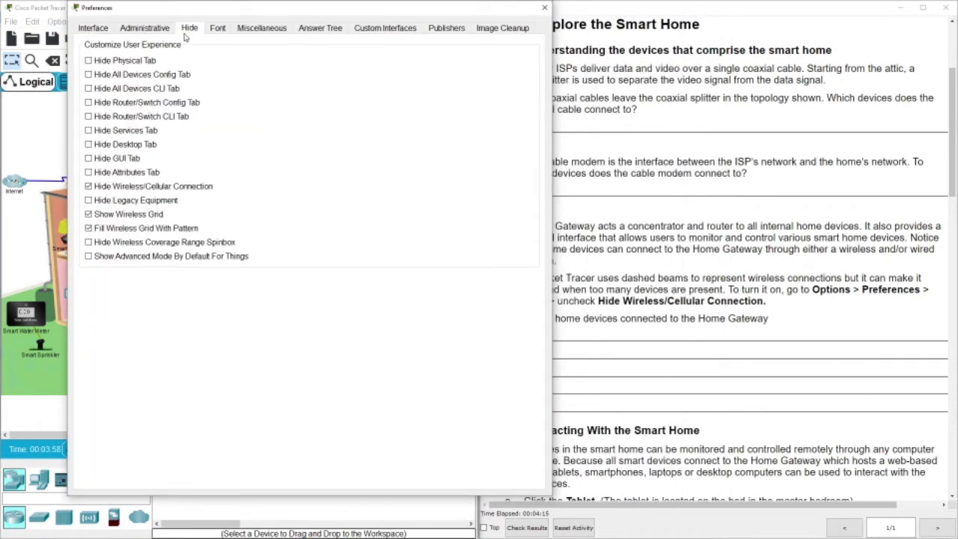
left_click(89, 187)
left_click_drag(234, 11, 599, 24)
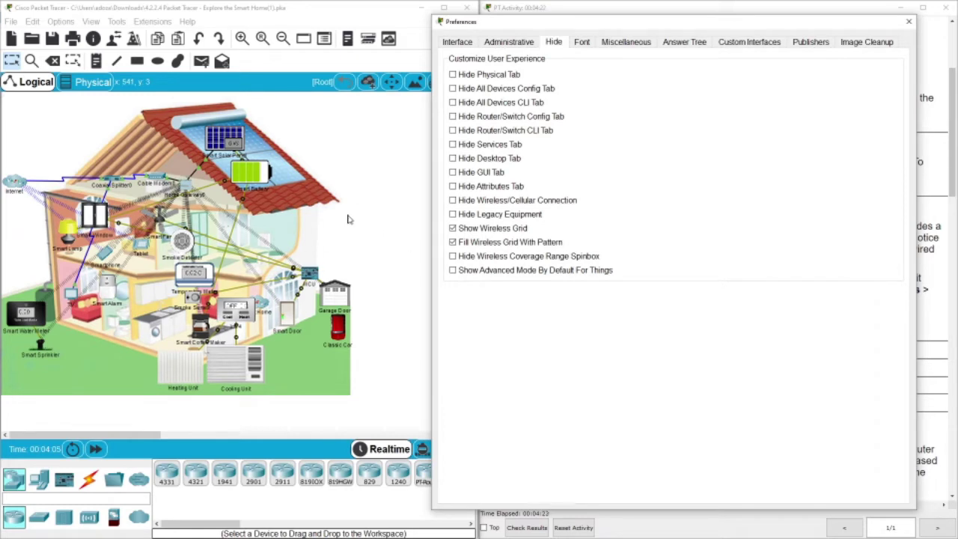
left_click(453, 201)
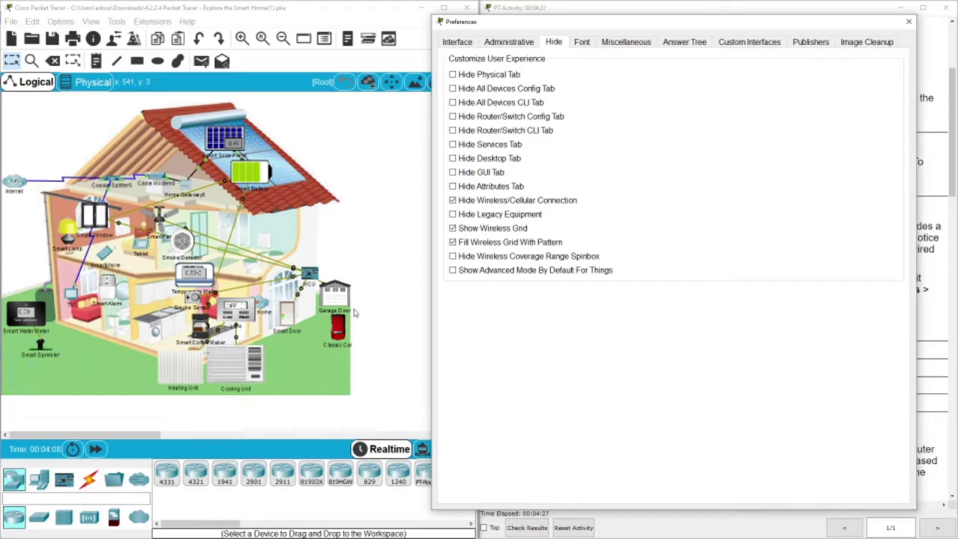
left_click(909, 21)
scroll(552, 337, "down", 3)
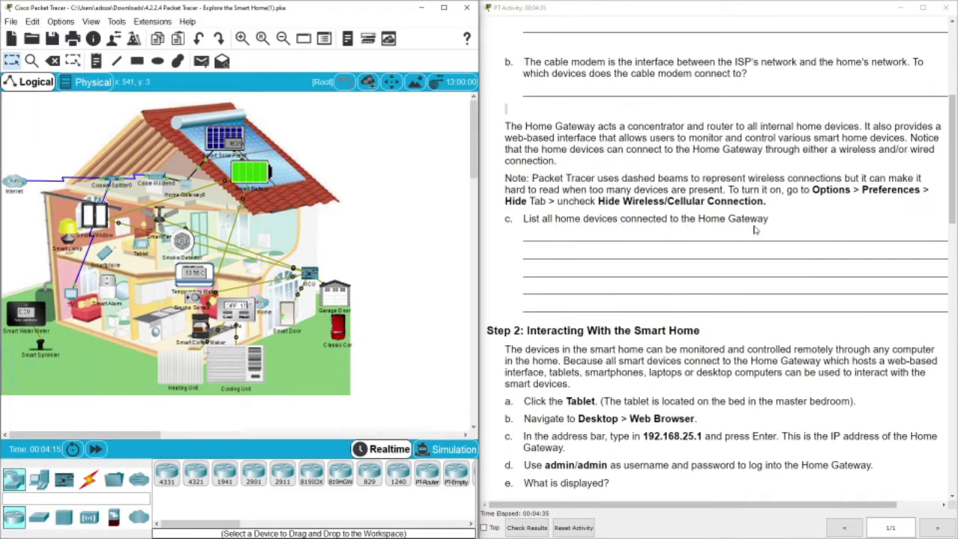
- Repeat once more: reveal the wireless links on the topology, rehide them and close Preferences
left_click(59, 22)
left_click(77, 34)
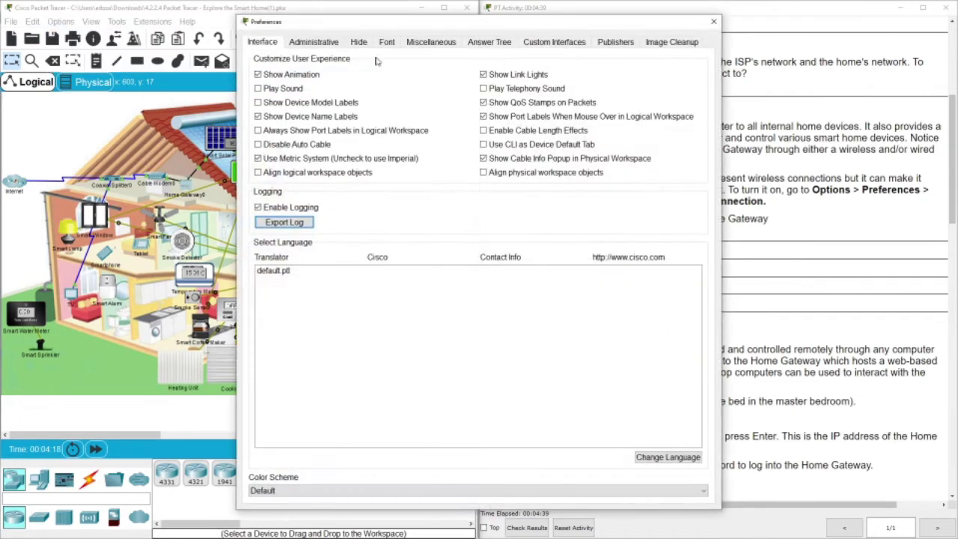
left_click(360, 42)
left_click(275, 199)
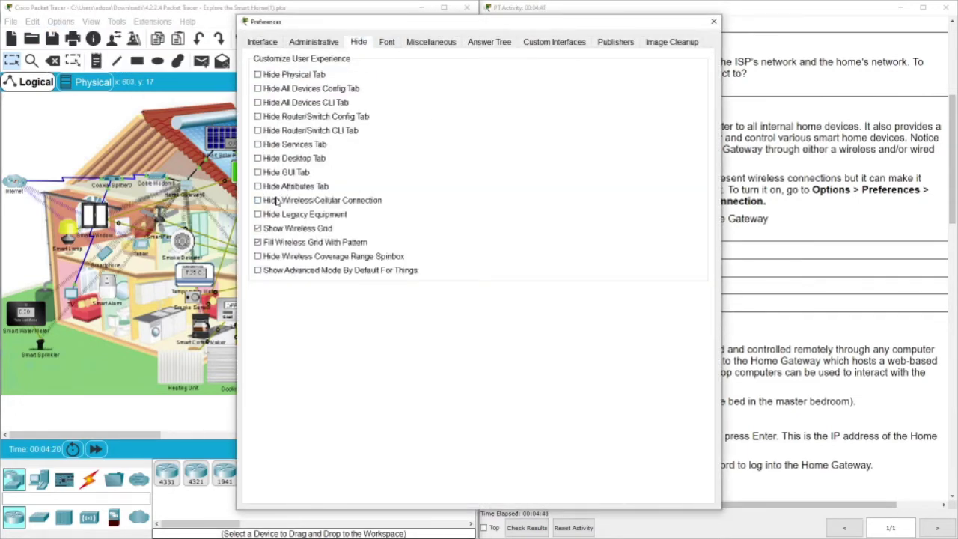
left_click_drag(317, 23, 569, 32)
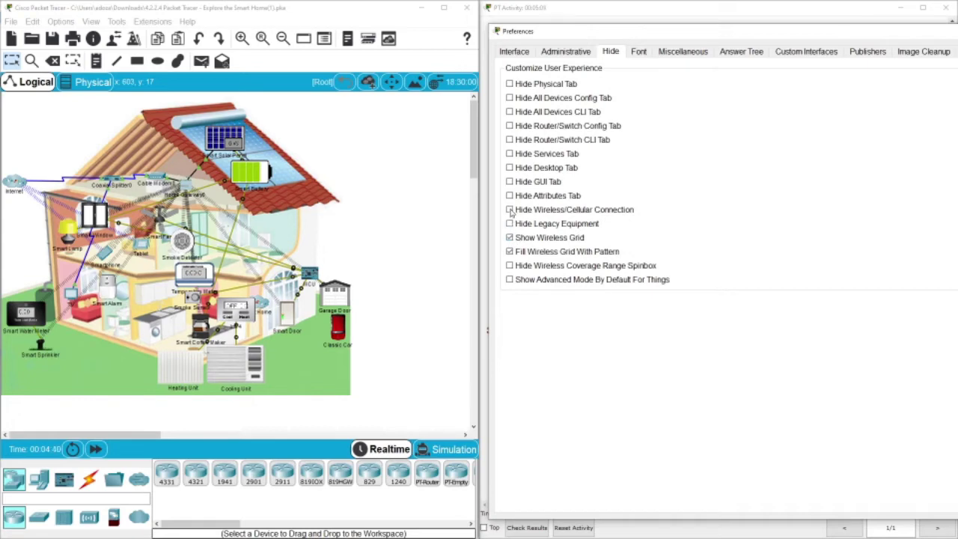
left_click(510, 210)
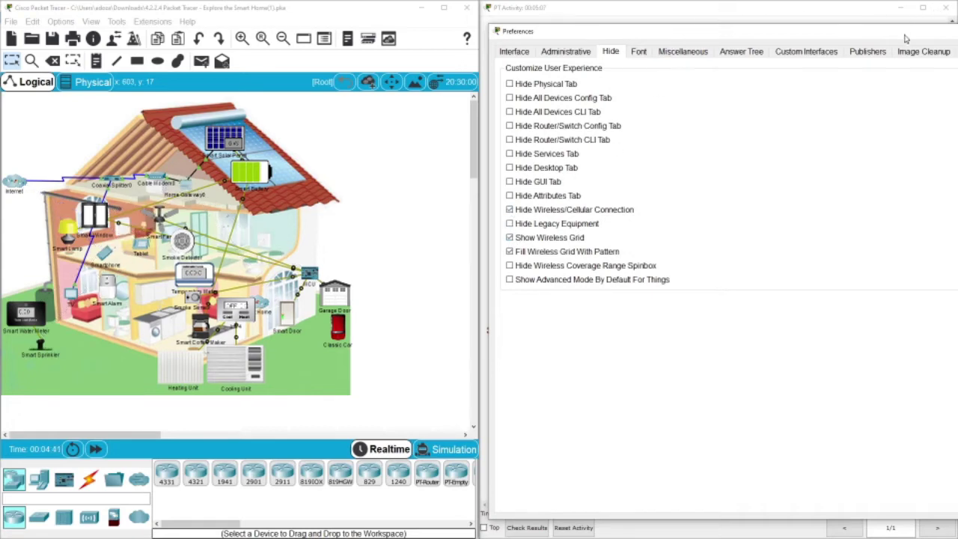
left_click_drag(904, 35, 559, 15)
left_click(620, 9)
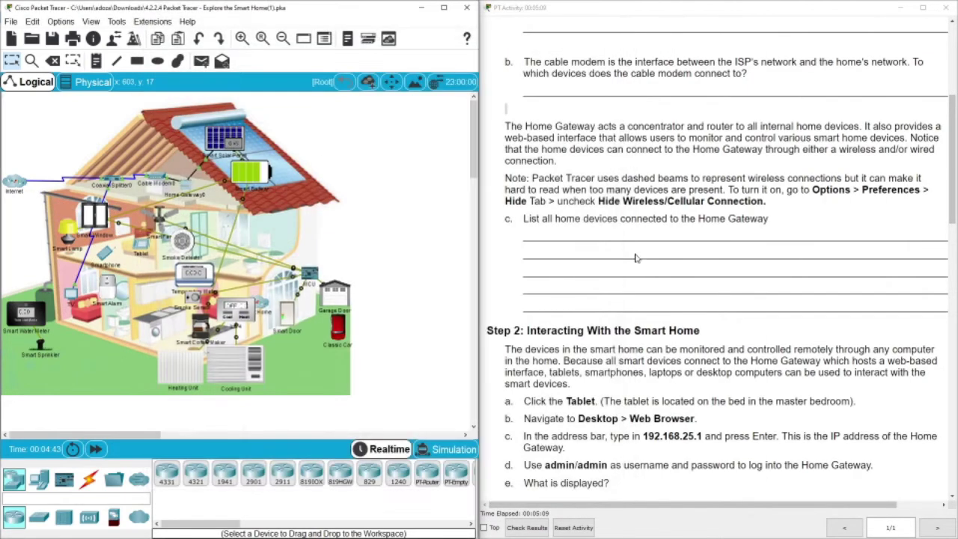
- Open the bedroom Tablet's Web Browser from its Desktop
scroll(662, 218, "down", 5)
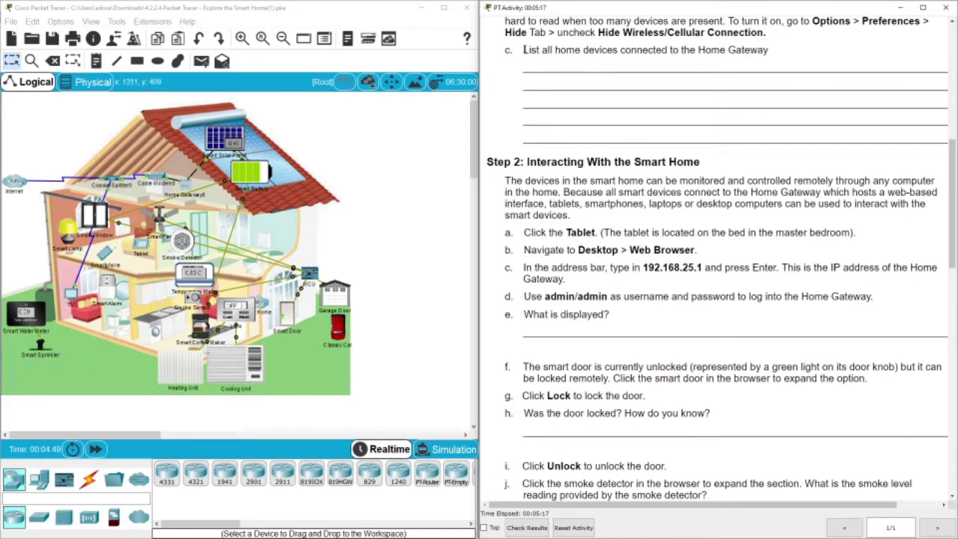
left_click(144, 248)
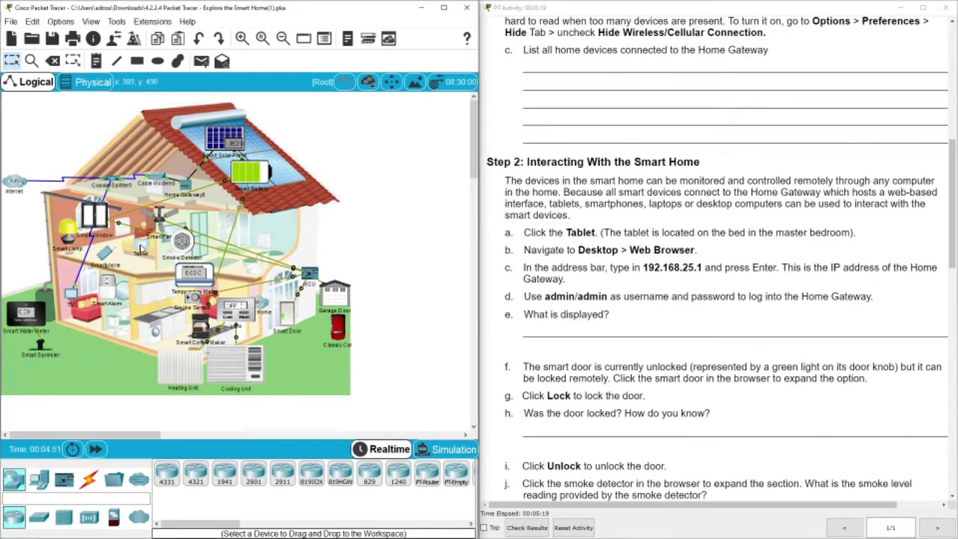
left_click(418, 139)
left_click_drag(459, 119, 397, 122)
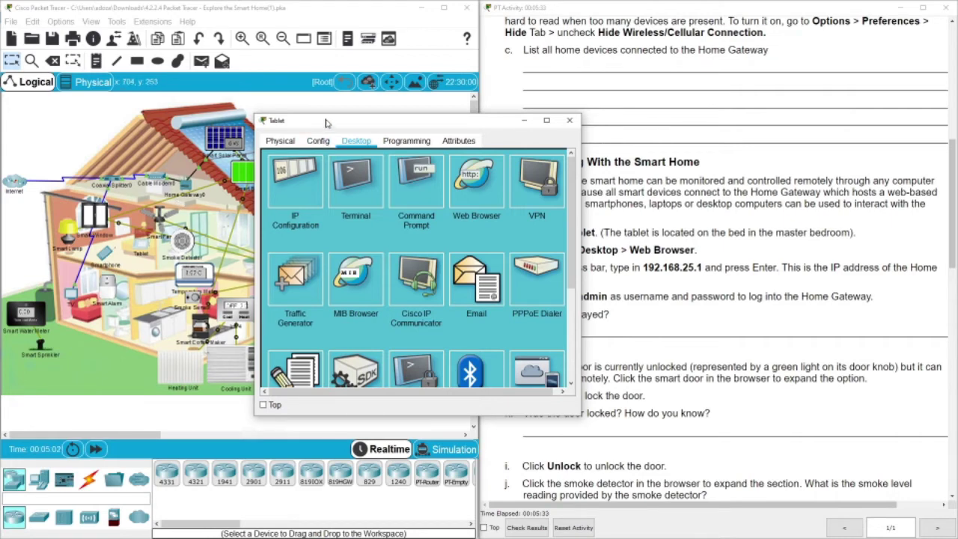
left_click_drag(329, 121, 202, 106)
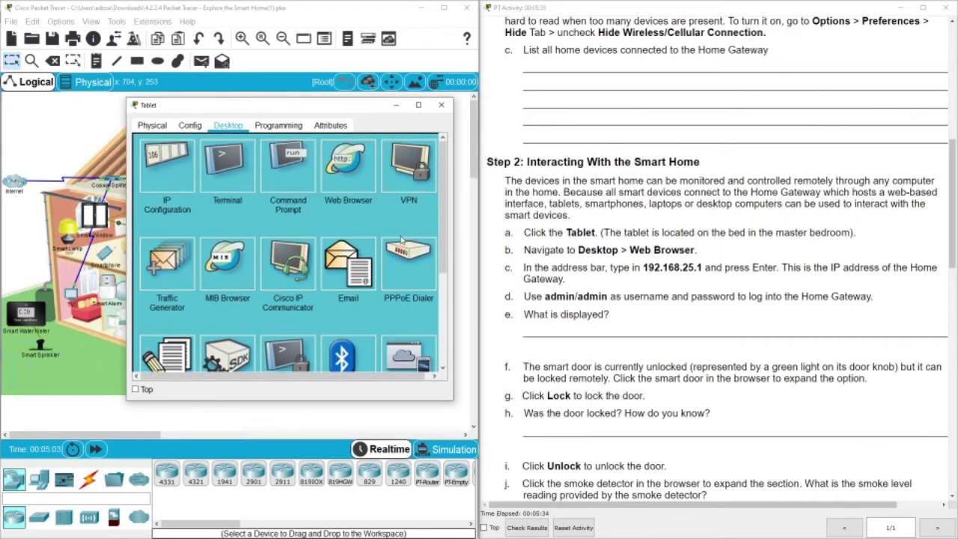
left_click(251, 158)
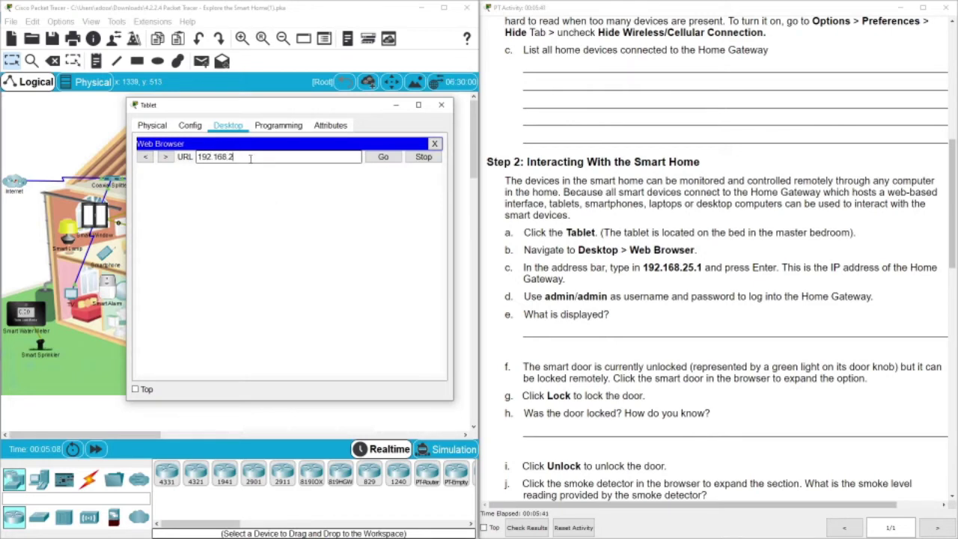
- Log in to the Home Gateway at 192.168.25.1 with the admin credentials and maximize the window
key("Return")
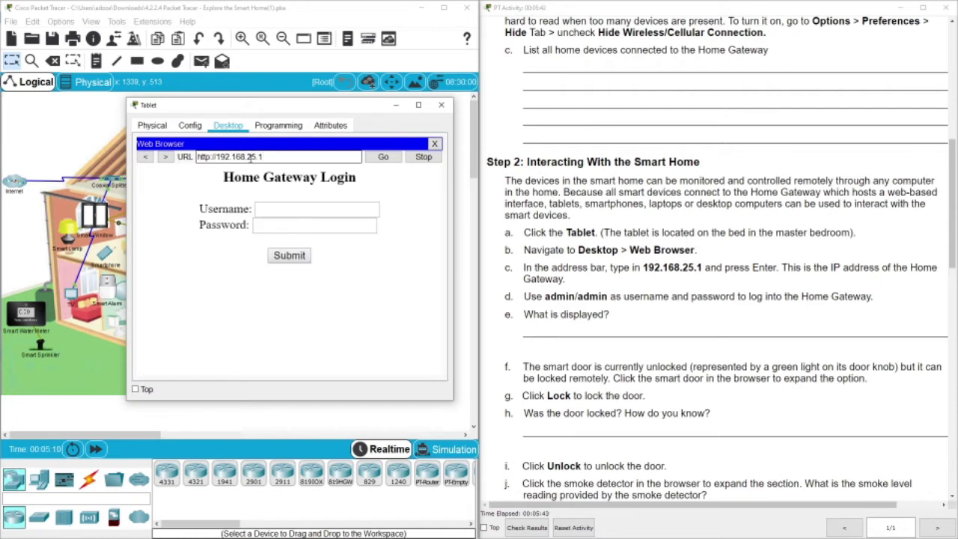
left_click(302, 211)
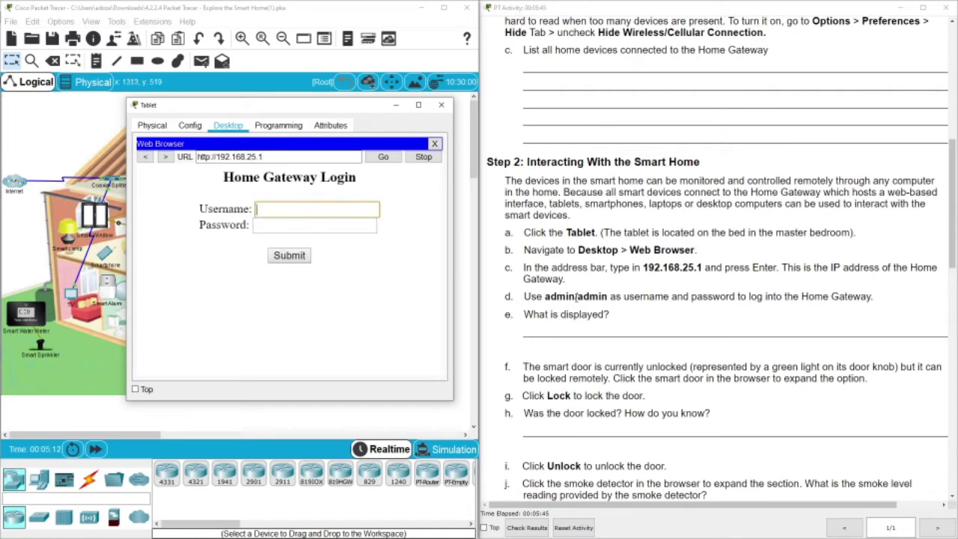
type("admin")
key("Tab")
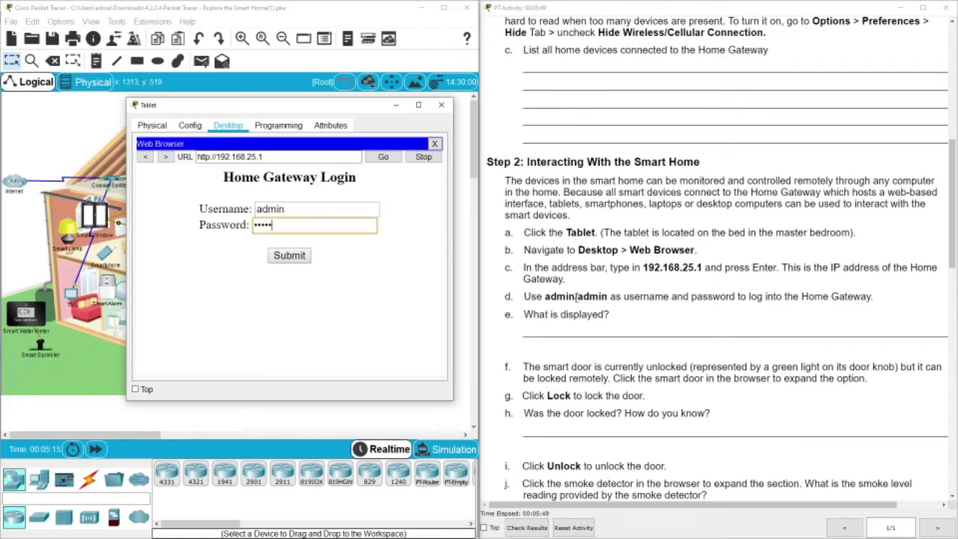
left_click(291, 255)
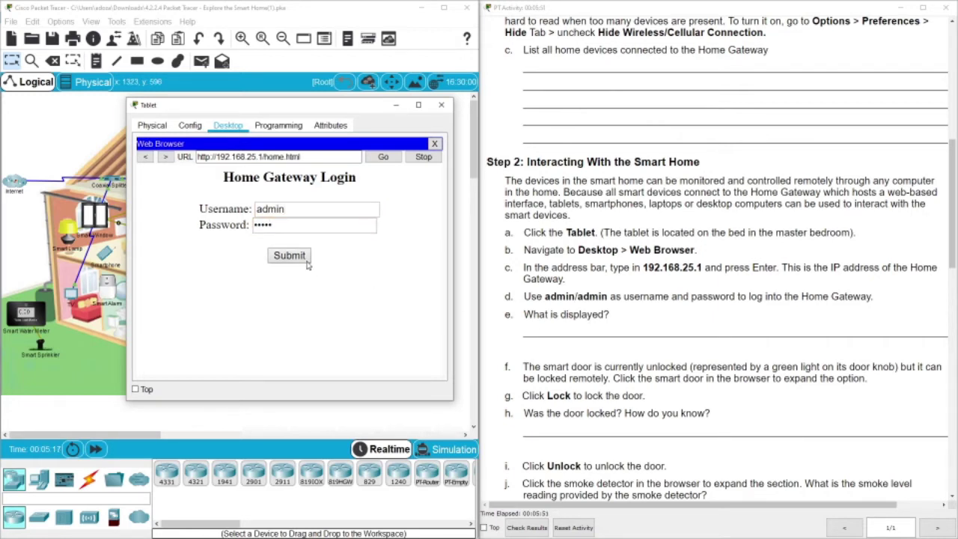
left_click(418, 105)
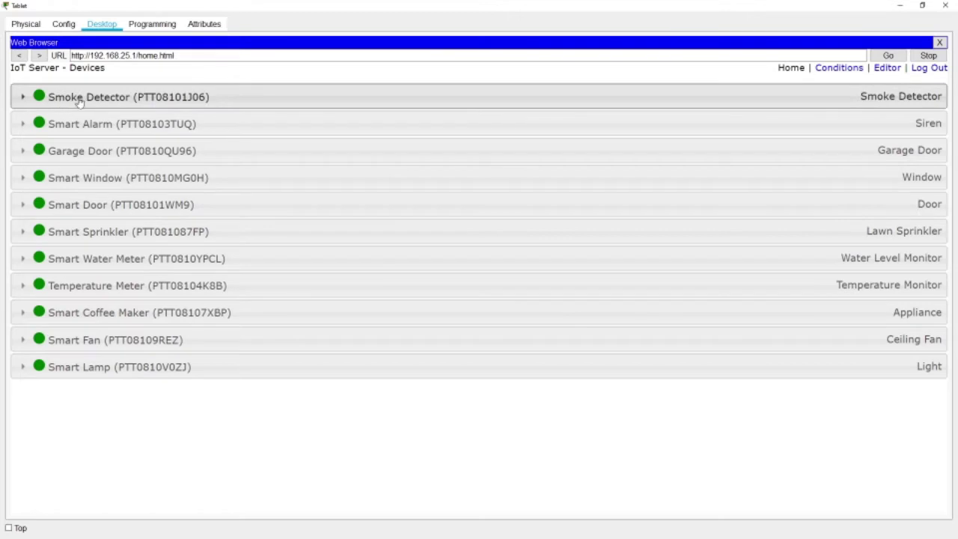
- Confirm the Smoke Detector reads level 0, view the Smart Alarm, and open then close the Garage Door
left_click(22, 98)
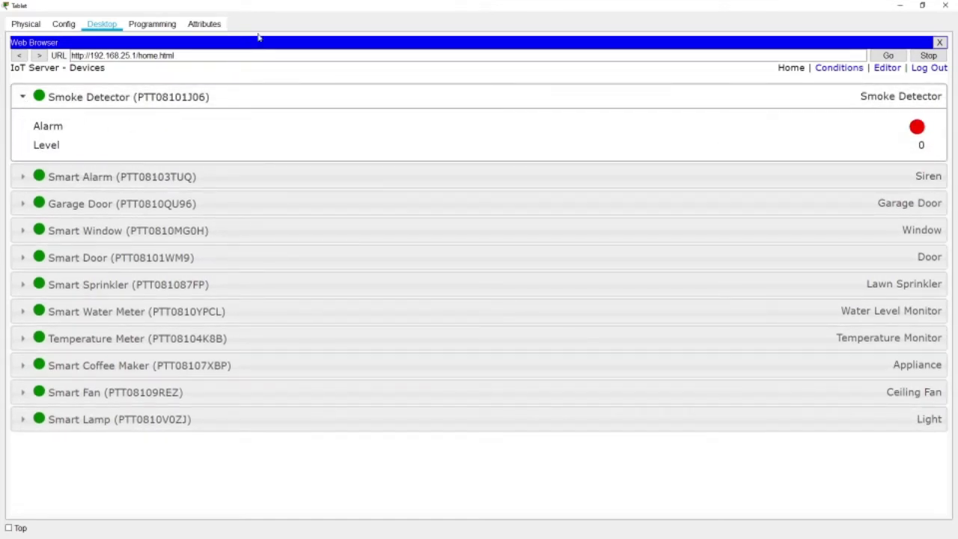
left_click_drag(321, 13, 527, 102)
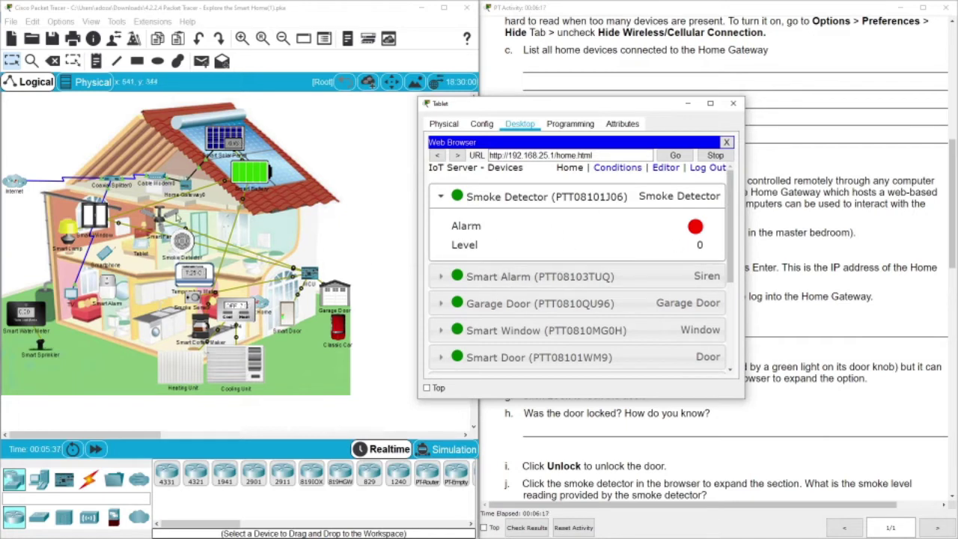
left_click(441, 277)
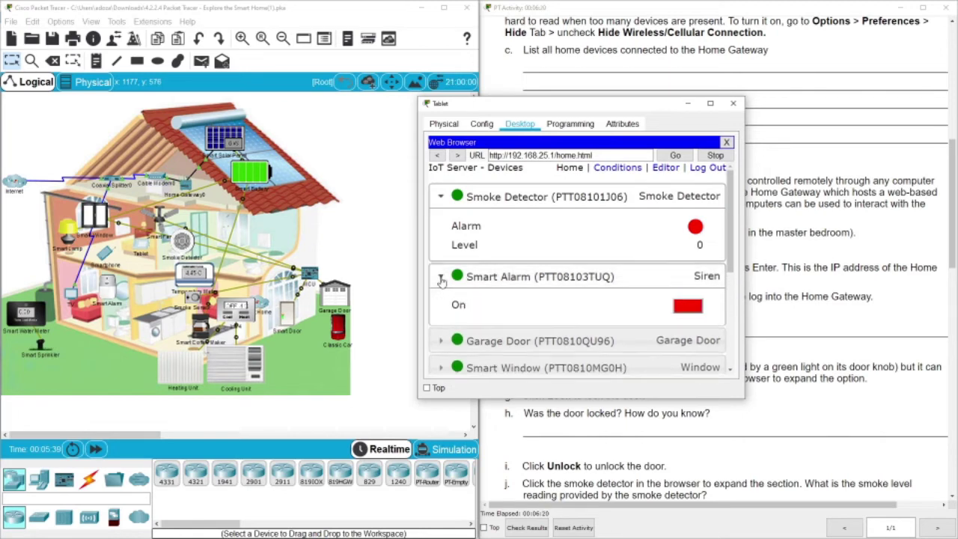
left_click(441, 343)
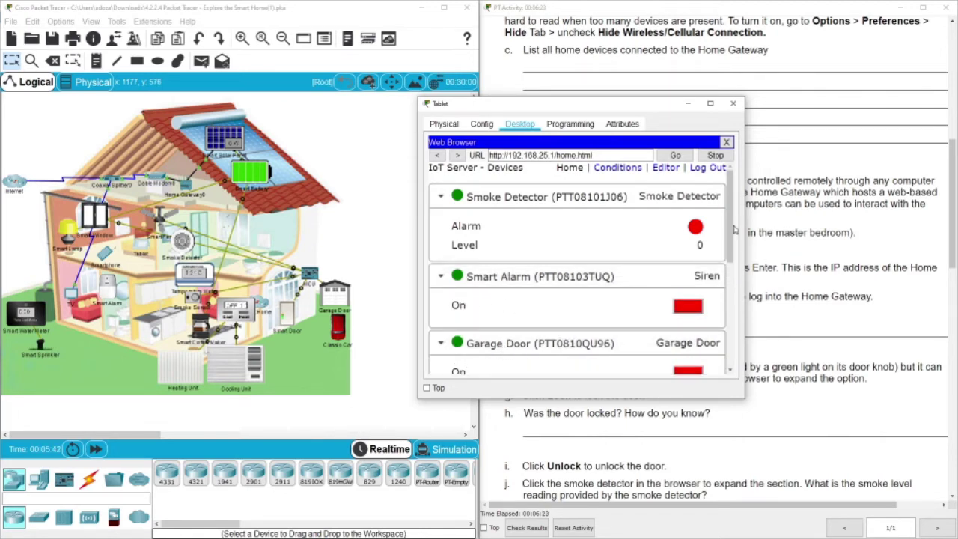
scroll(733, 231, "down", 3)
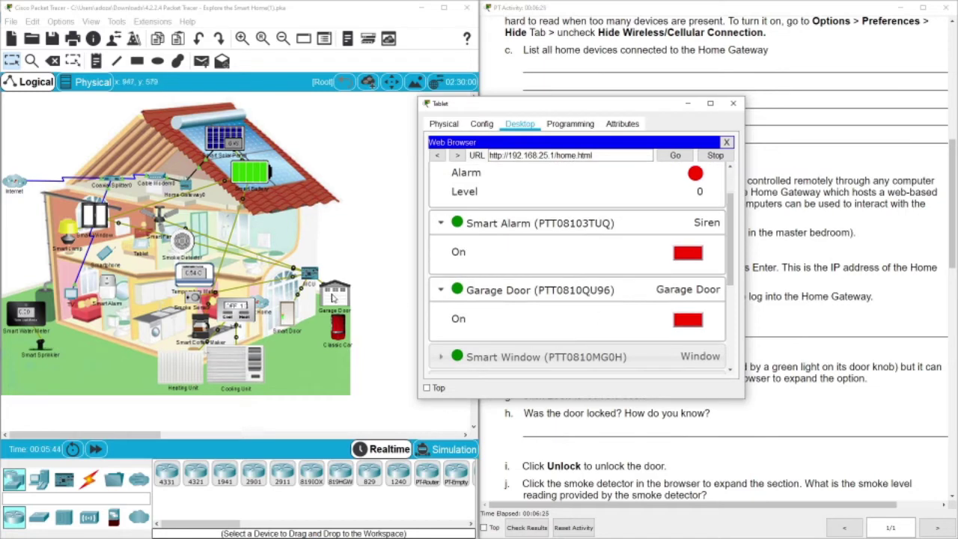
left_click(685, 320)
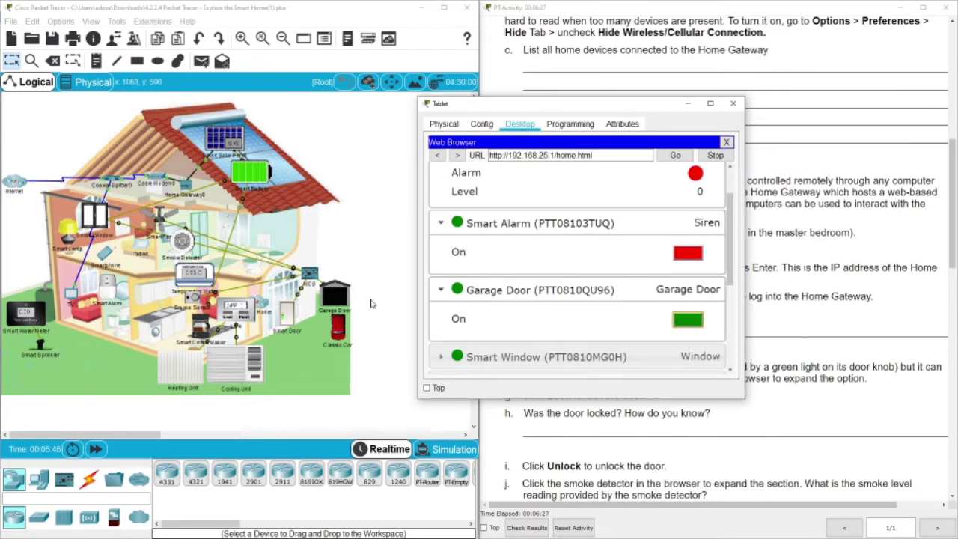
left_click(683, 322)
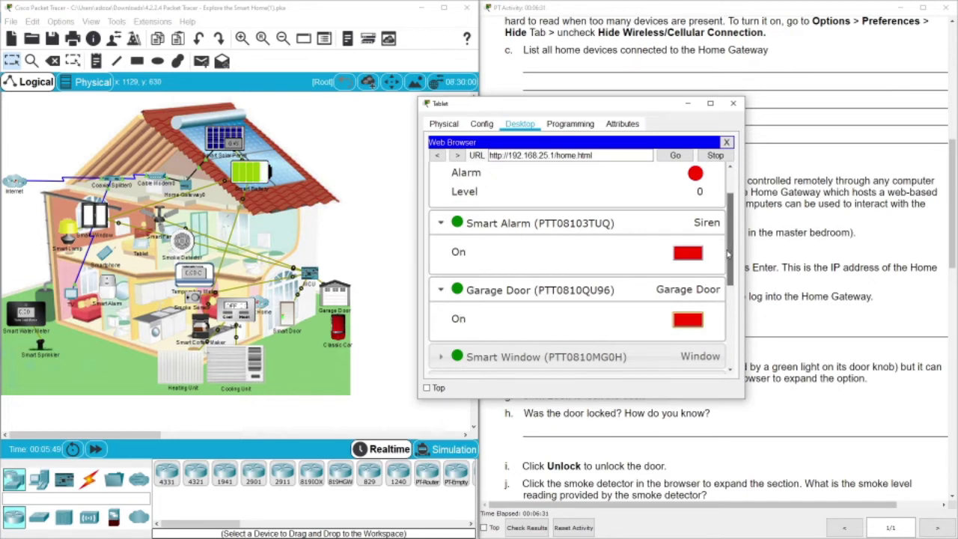
left_click_drag(724, 251, 725, 279)
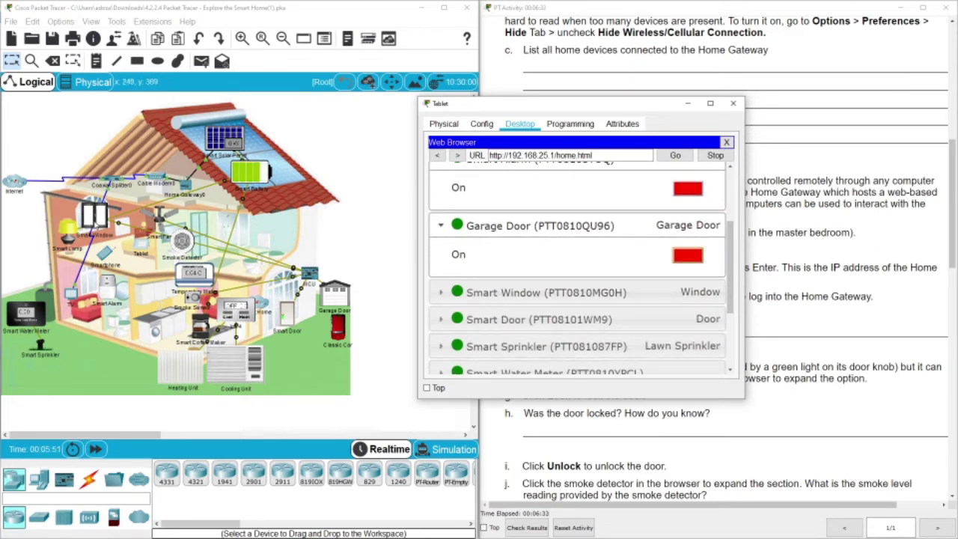
- Turn the Smart Window on and back off, then unlock the Smart Door
left_click(441, 293)
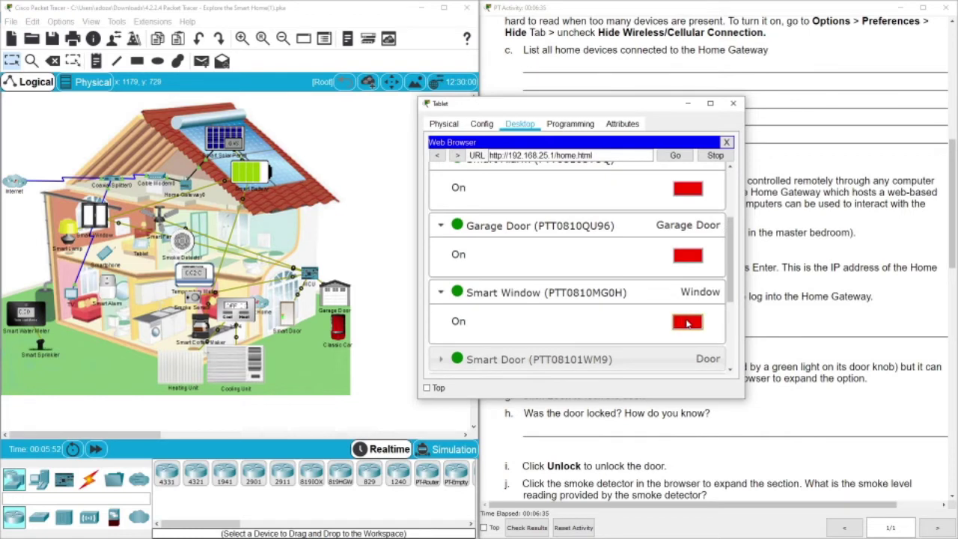
left_click(685, 322)
left_click(687, 323)
scroll(737, 275, "down", 5)
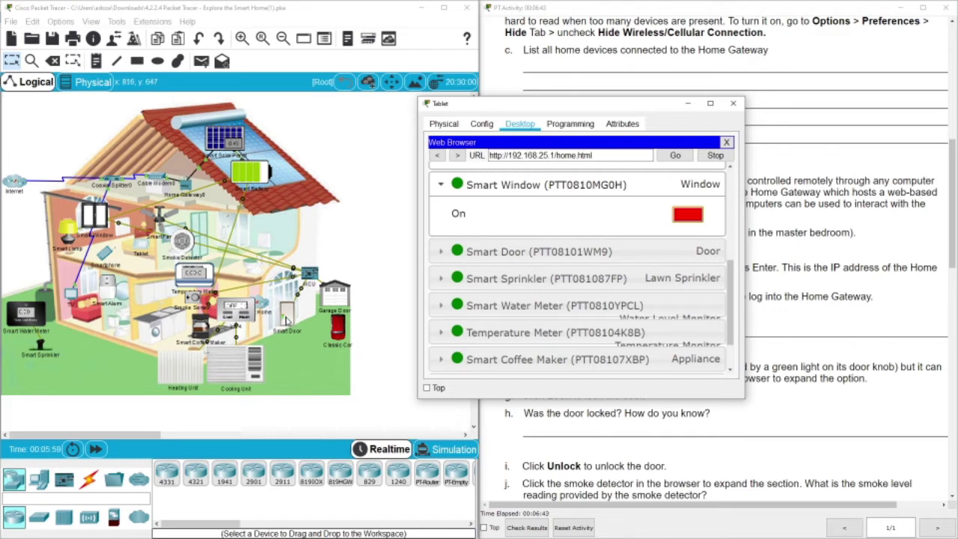
left_click(440, 260)
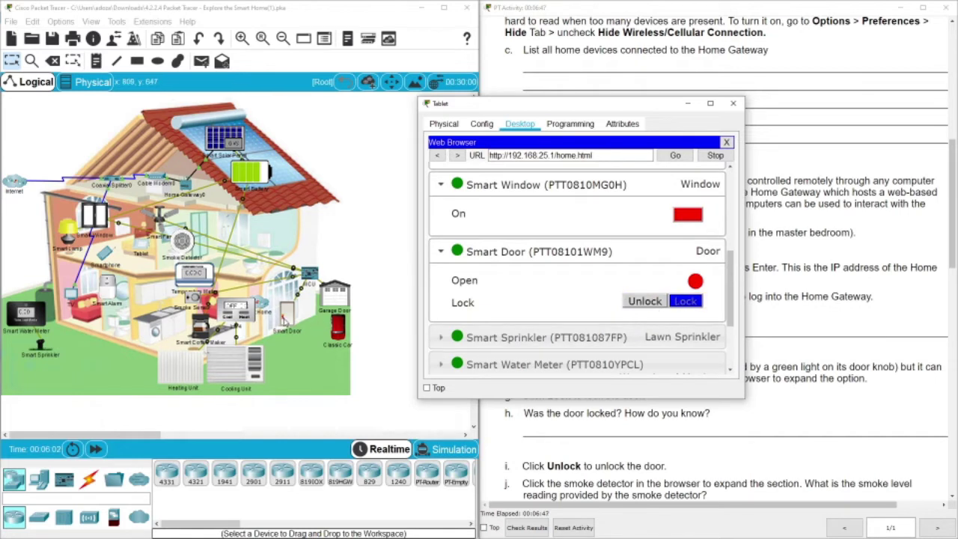
left_click(646, 301)
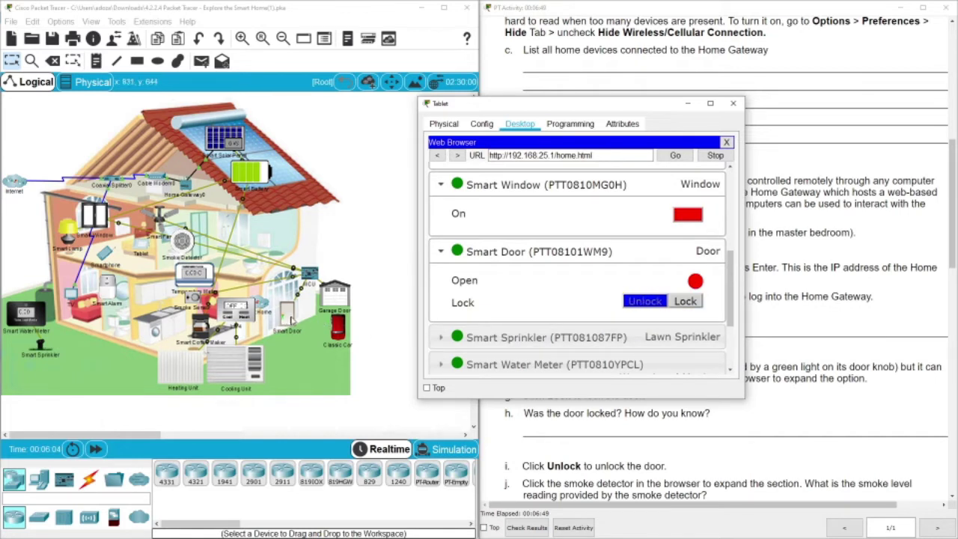
left_click(440, 252)
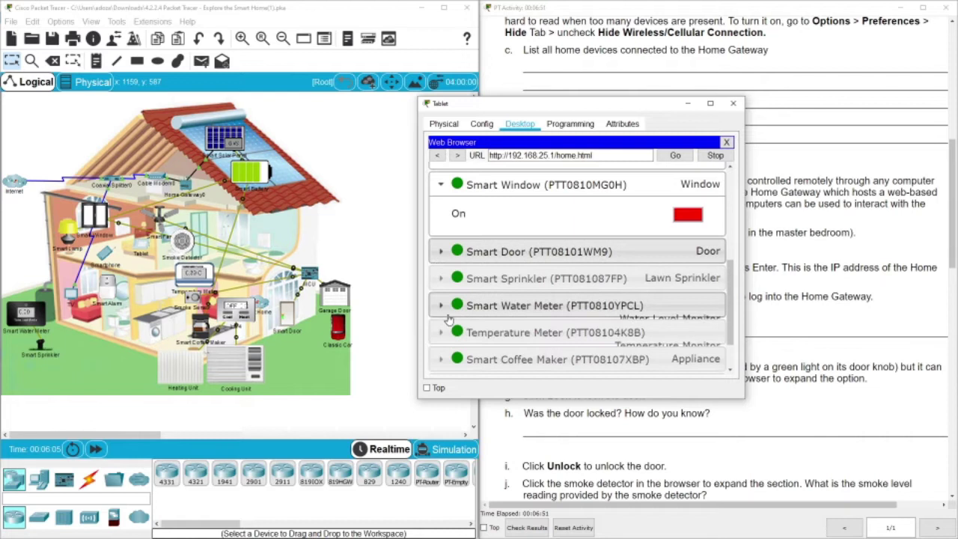
- Switch the Smart Sprinkler on and off and check the water meter's water level
left_click(441, 279)
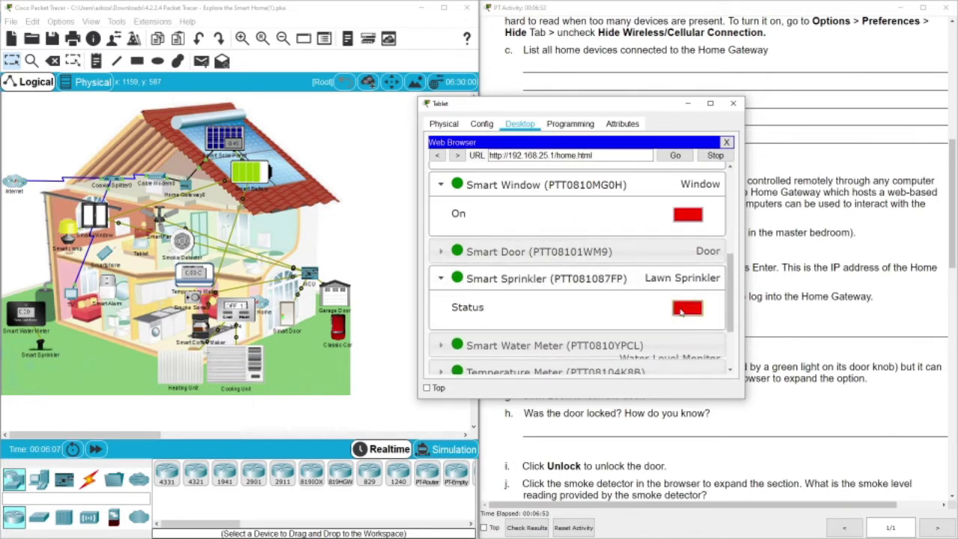
left_click(681, 310)
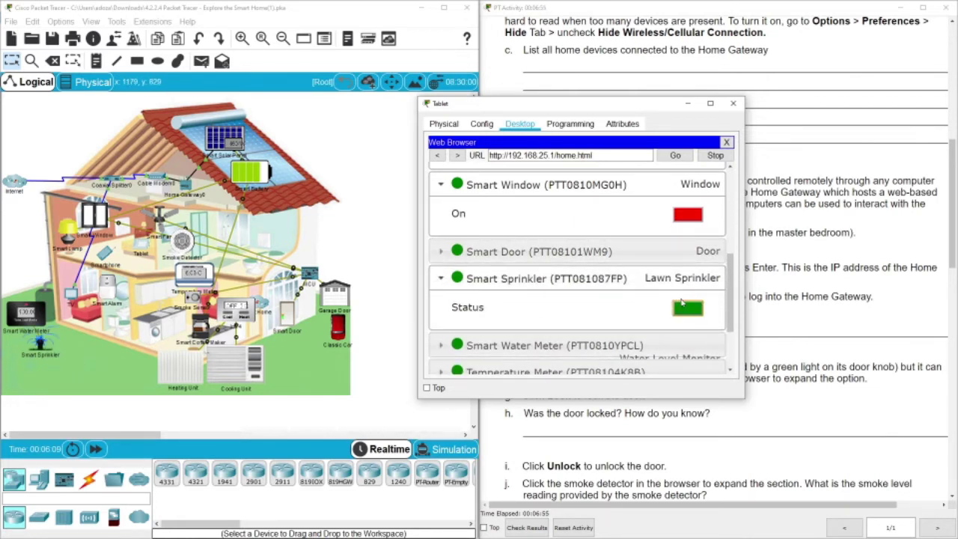
left_click(682, 303)
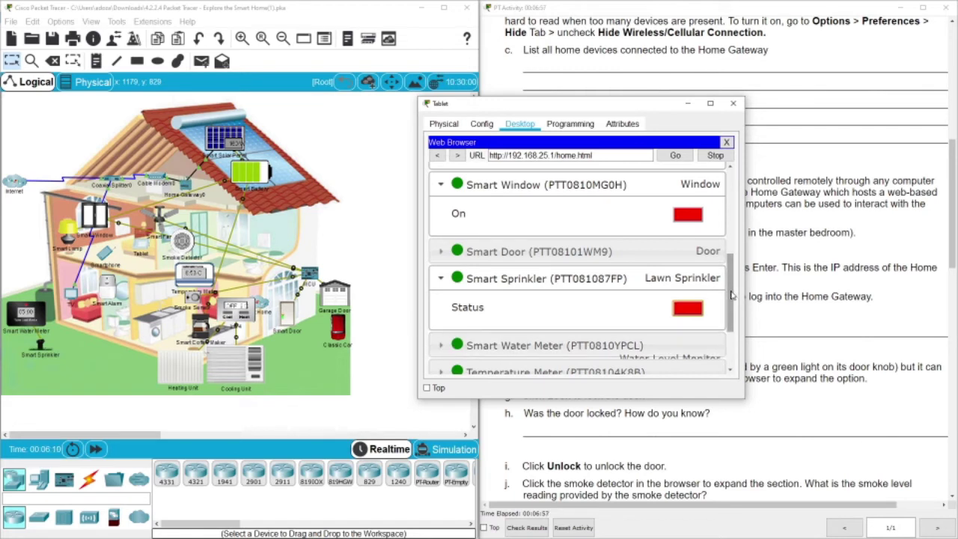
left_click_drag(732, 296, 733, 333)
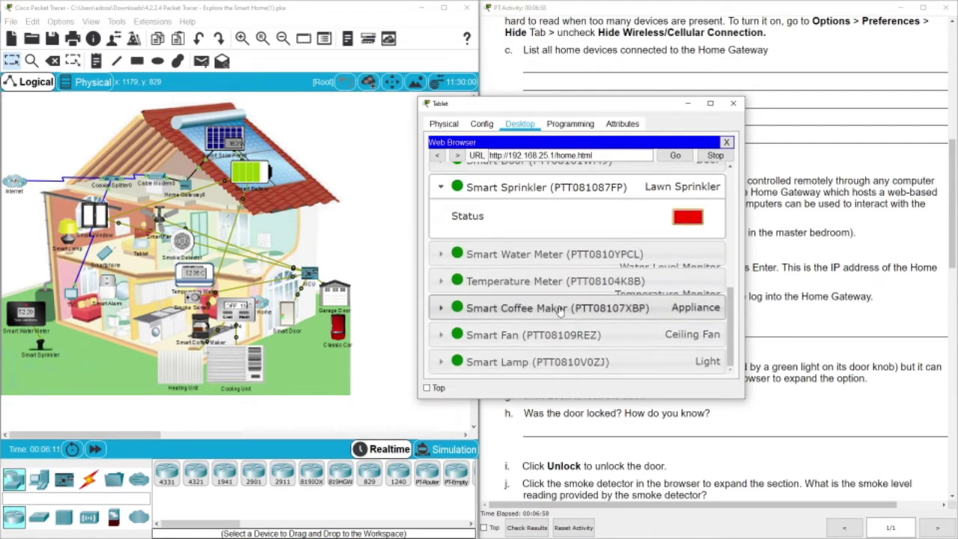
left_click(440, 256)
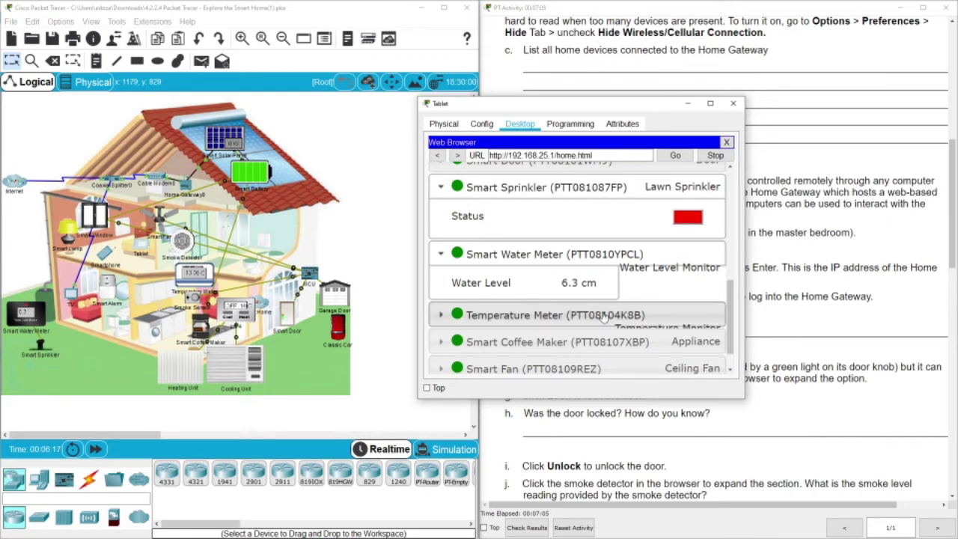
scroll(734, 318, "down", 1)
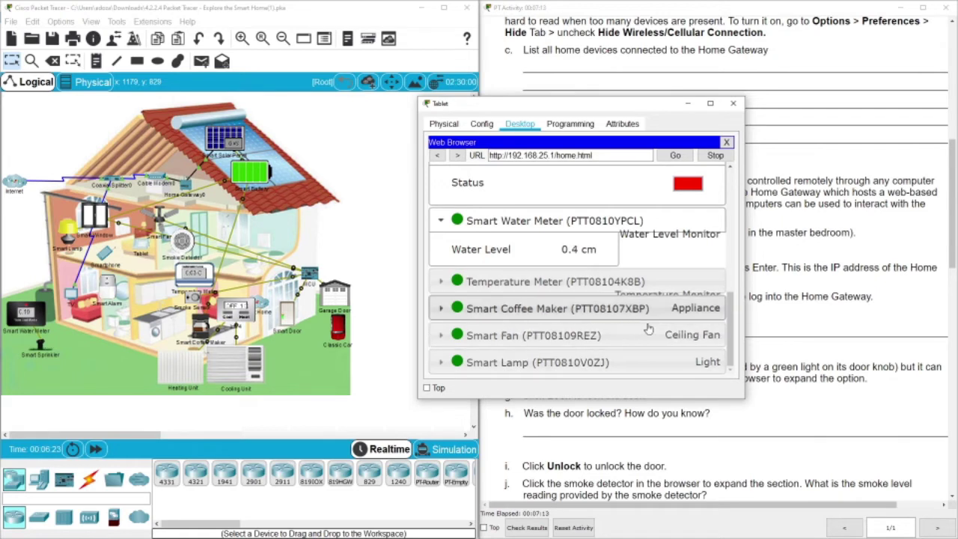
left_click_drag(735, 297, 727, 130)
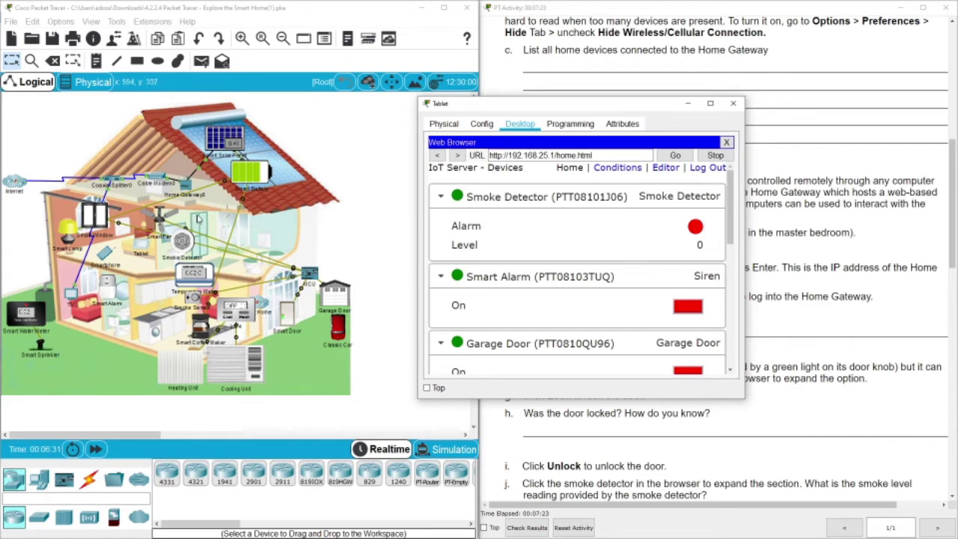
- Close the Tablet and scroll the instructions down to Part 2, Step 1: Run the Classic Car
left_click(569, 315)
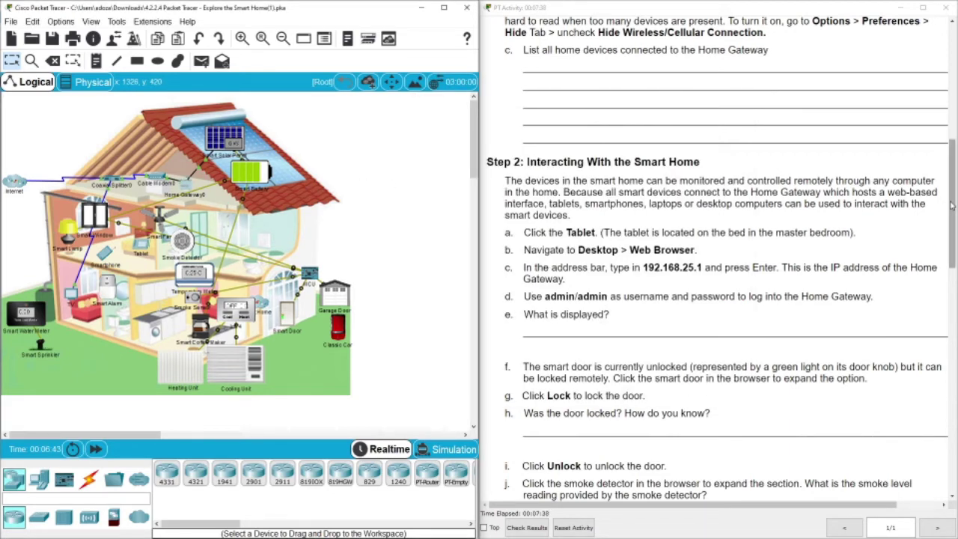
left_click_drag(953, 206, 954, 354)
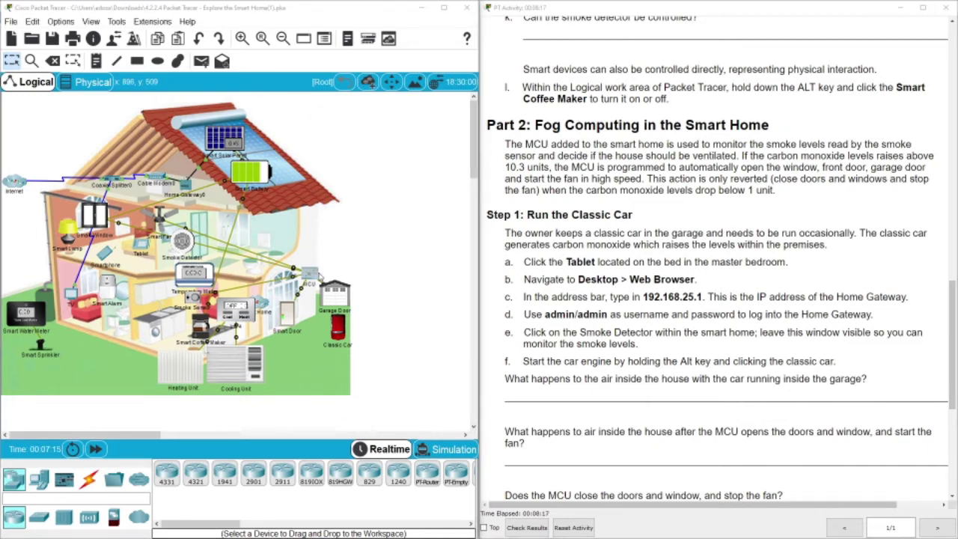
- Open the MCU's Smoke (JavaScript) main.js in the Programming tab, showing Smoke level 0
left_click(309, 274)
left_click(488, 140)
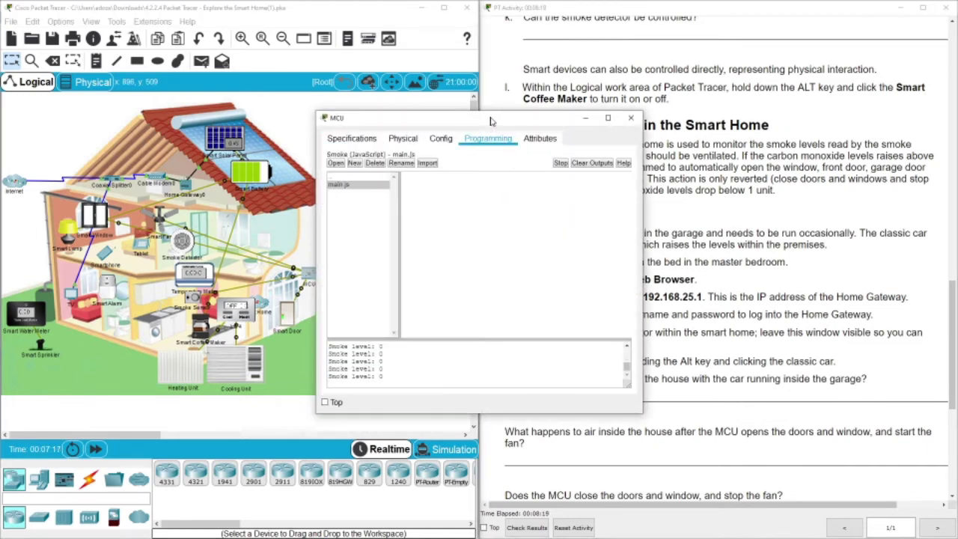
double_click(351, 176)
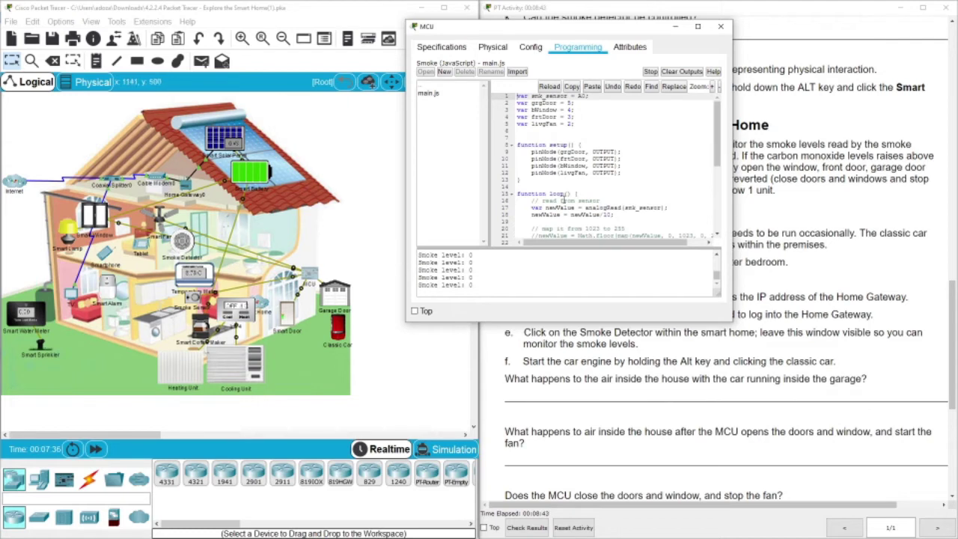
- Select the threshold 10 in if (newValue > 10) on line 23, then move the MCU window to the upper right
left_click_drag(718, 135, 716, 155)
scroll(570, 158, "down", 2)
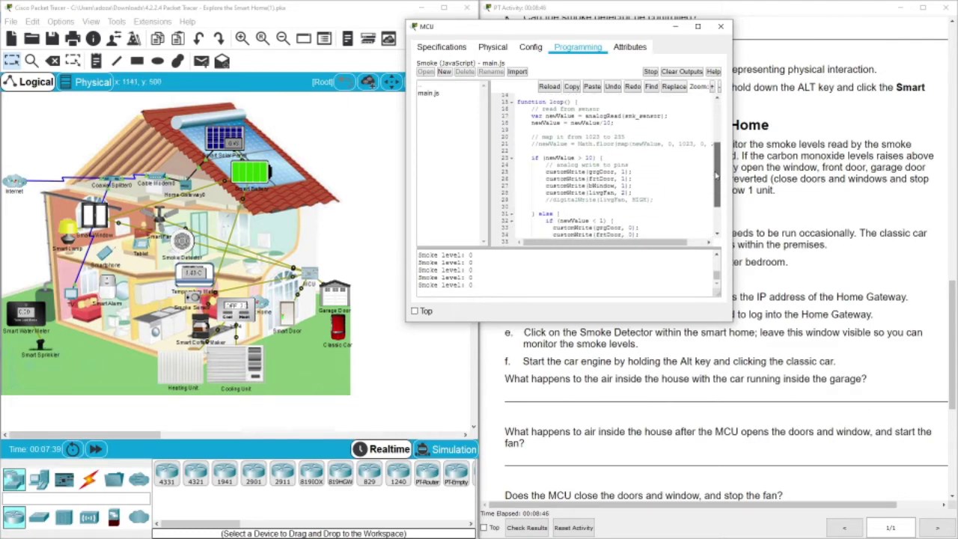
double_click(590, 152)
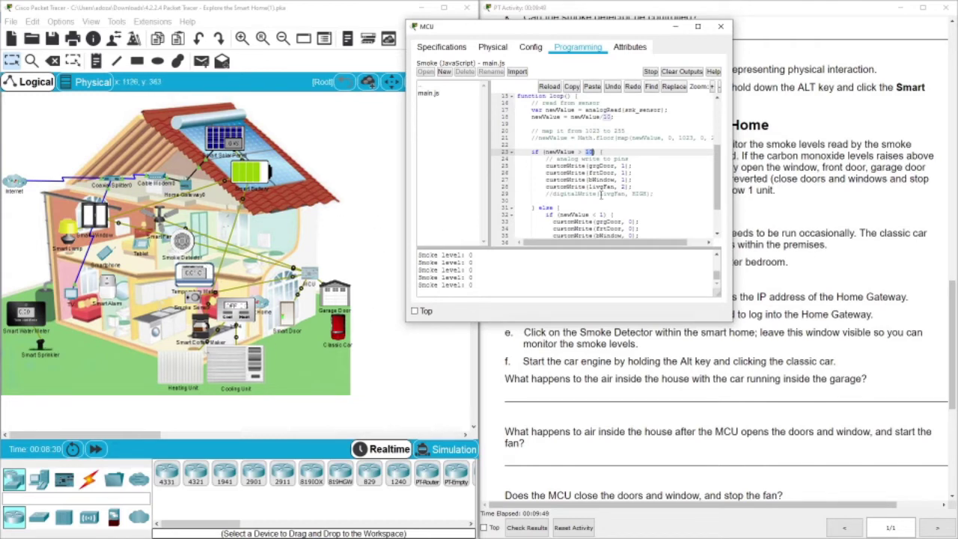
mouse_move(716, 180)
left_mouse_down()
mouse_move(715, 204)
mouse_move(708, 120)
mouse_move(715, 166)
left_mouse_up()
left_click_drag(505, 26, 649, 13)
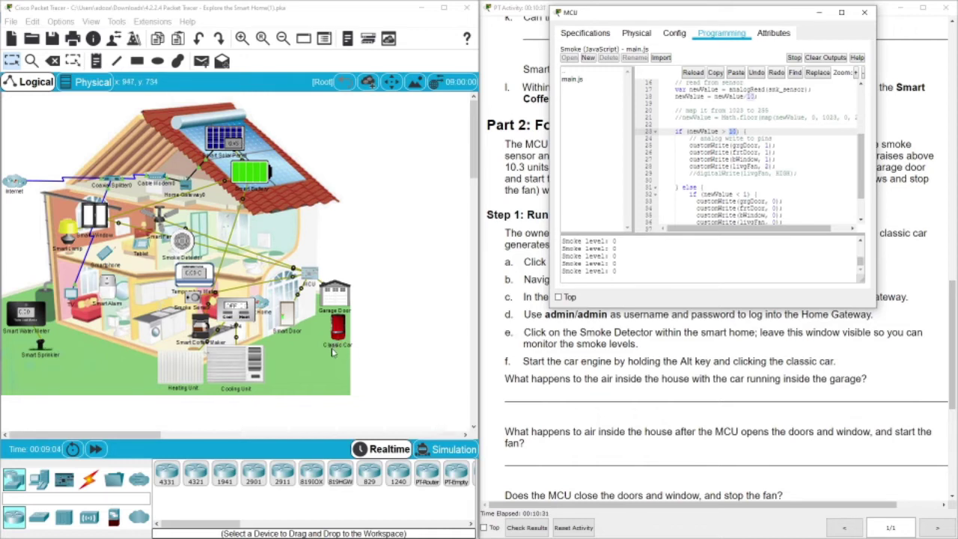
- Start the Classic Car's engine and bring the activity instructions back to the front
left_click(335, 355)
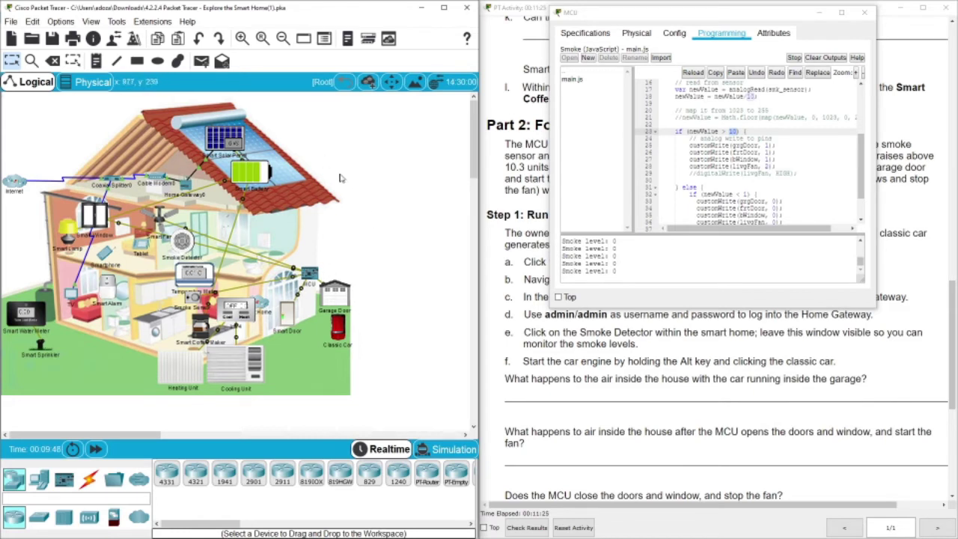
mouse_move(116, 306)
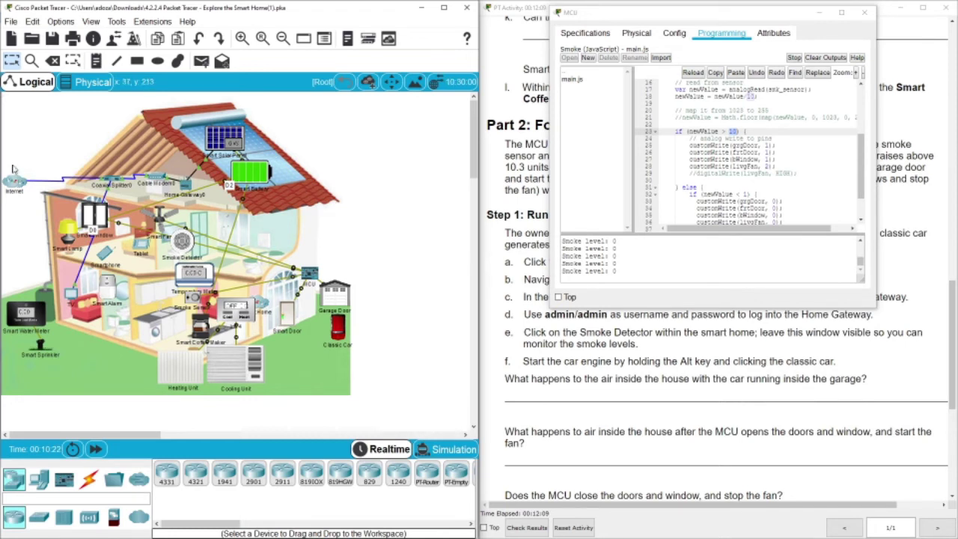
left_click(614, 377)
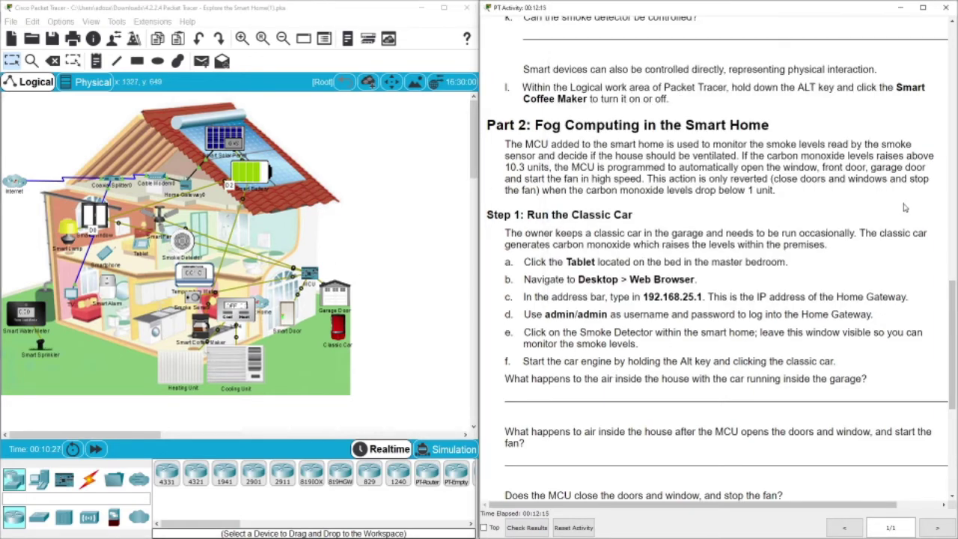
- Place the instructions beside the workspace at Run the Classic Car, then stop the car's engine
left_click_drag(951, 294, 727, 332)
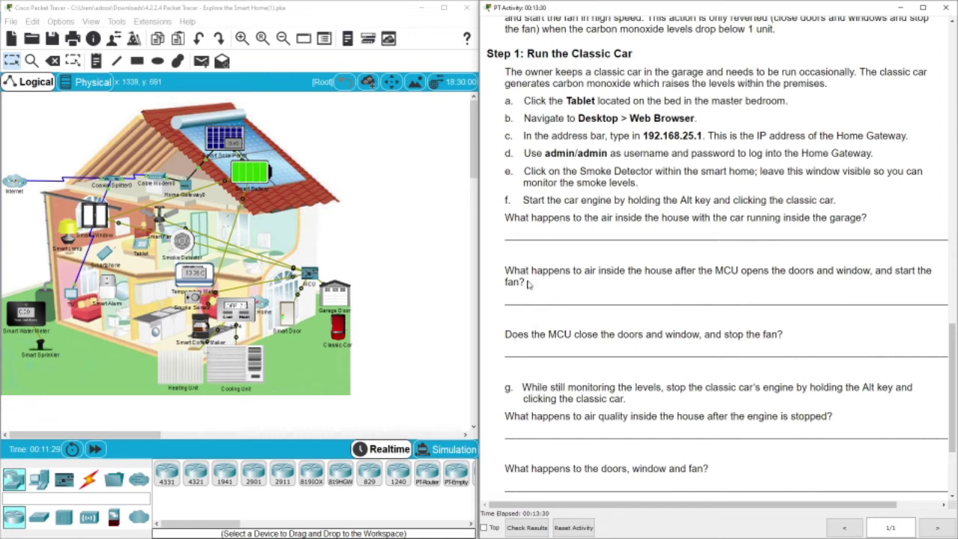
left_click(337, 327, "alt")
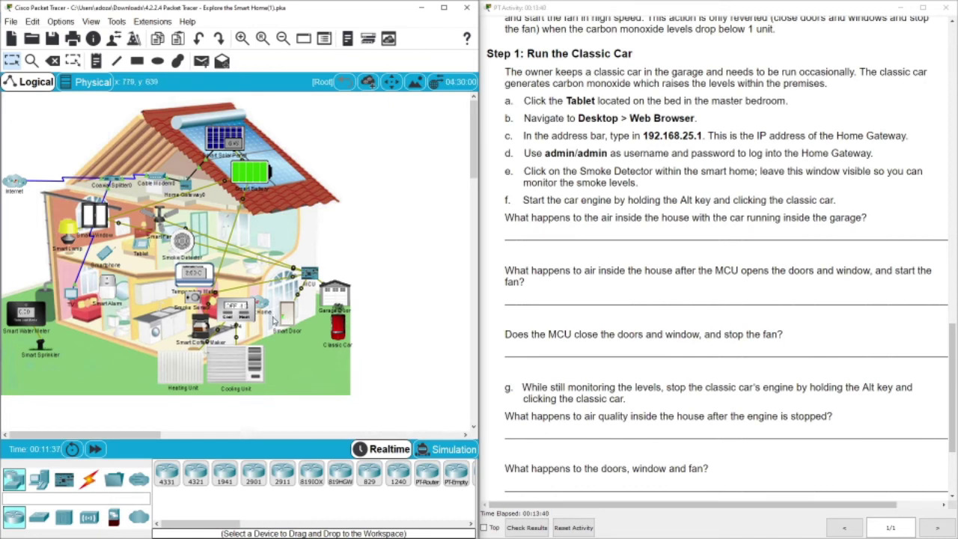
- Read the MCU's smoke output at 1.6, close it, and stop the Classic Car's engine
left_click(310, 279)
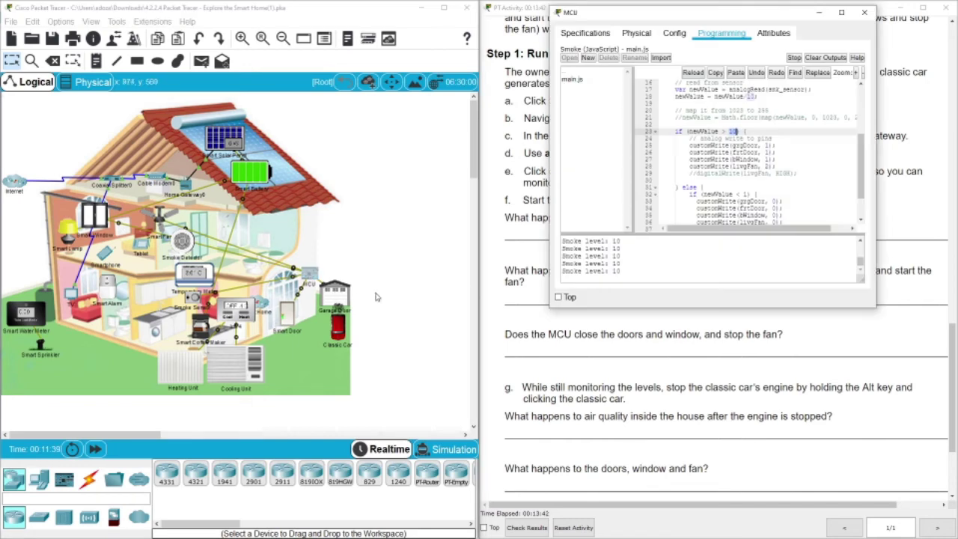
left_click(865, 12)
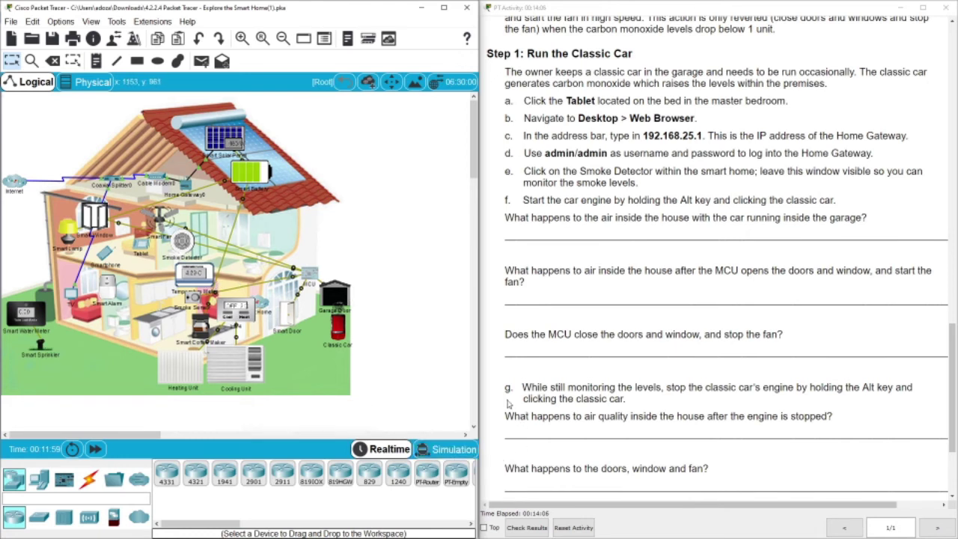
left_click(331, 336, "alt")
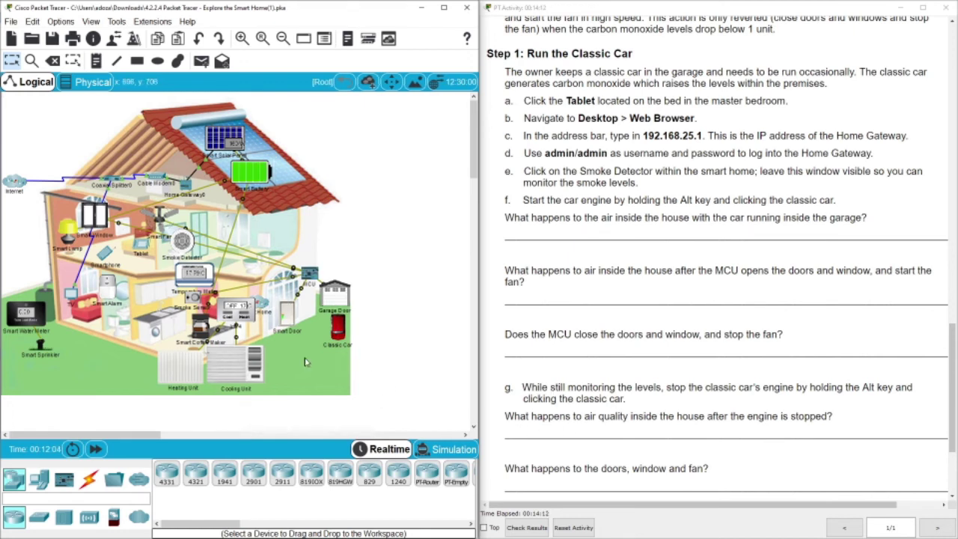
- Scroll down to Part 3: Reflection, highlight its opening sentence on cloud versus fog, then scroll back to Part 2
left_click_drag(953, 357, 953, 390)
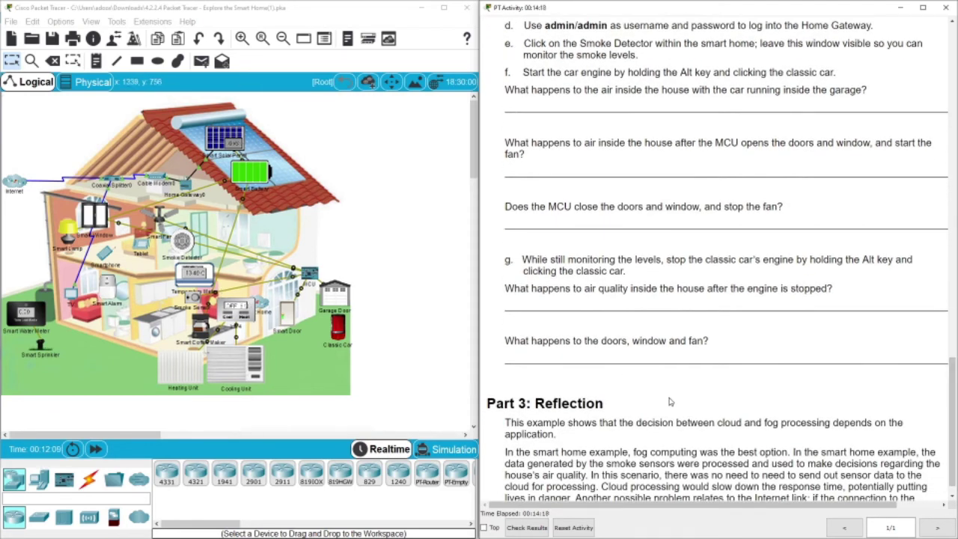
left_click_drag(952, 358, 947, 403)
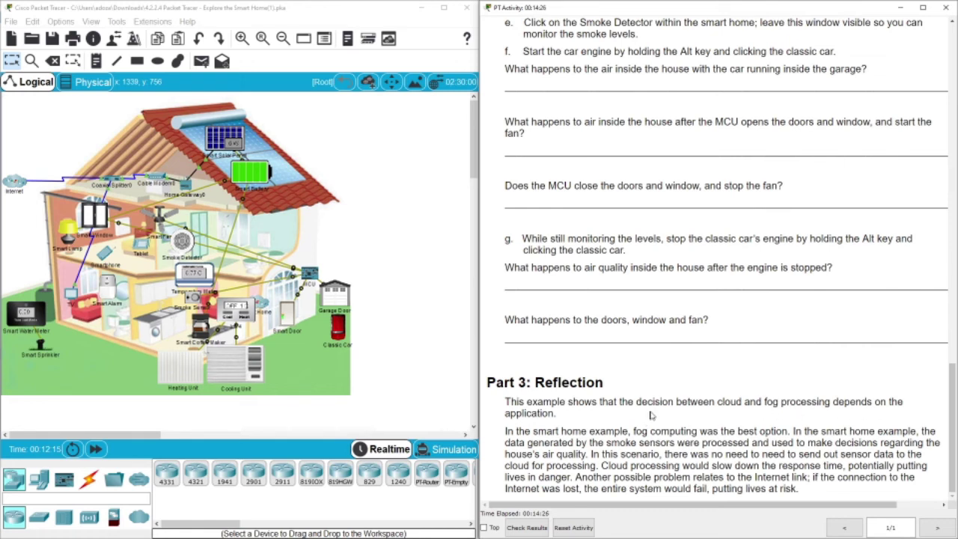
left_click_drag(556, 414, 507, 402)
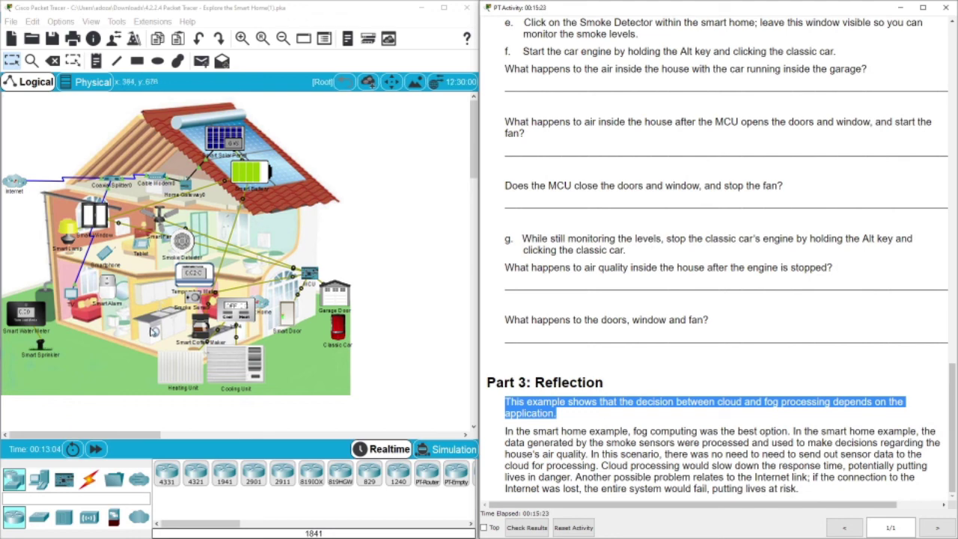
scroll(561, 218, "up", 5)
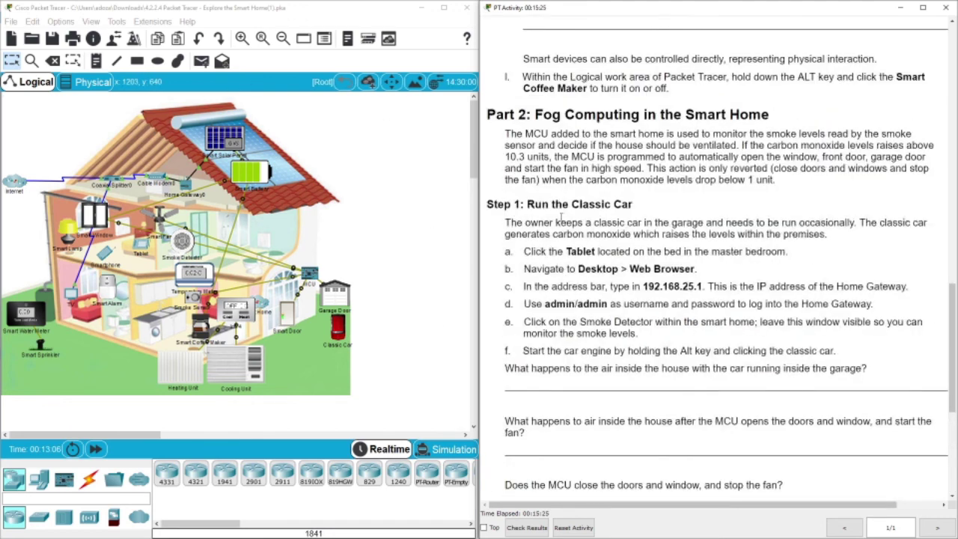